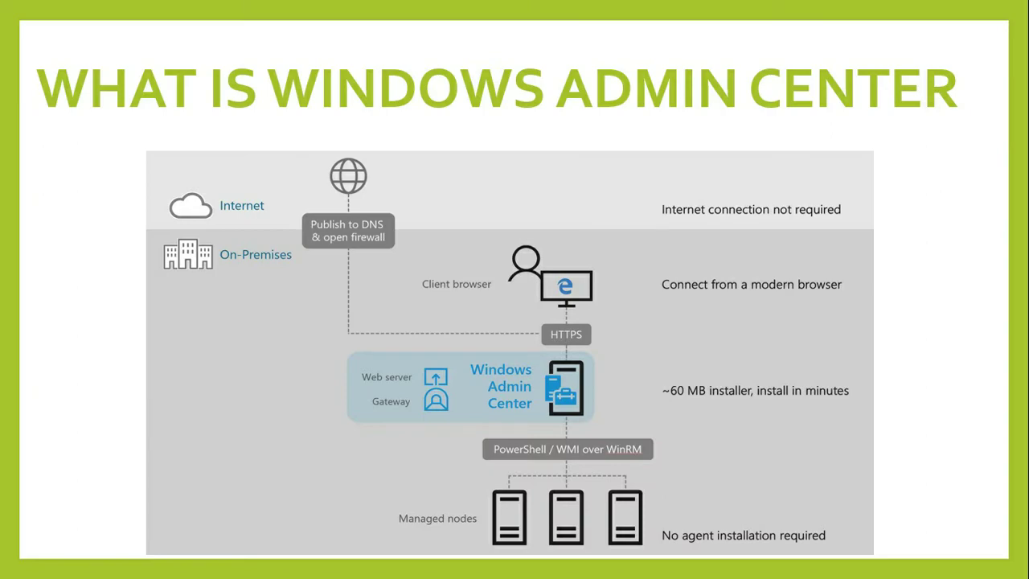
{"action": "key", "text": "Right"}
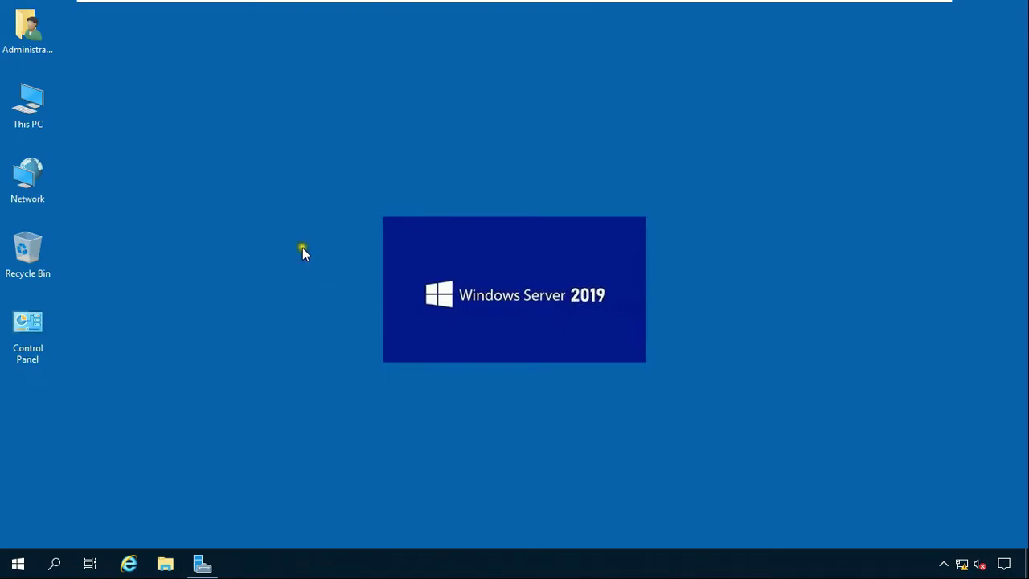
Open Active Directory Users and Computers with dsa.msc, view the containers of the local domain, and close the console.
{"action": "right_click", "coordinate": [16, 563]}
{"action": "left_click", "coordinate": [57, 492]}
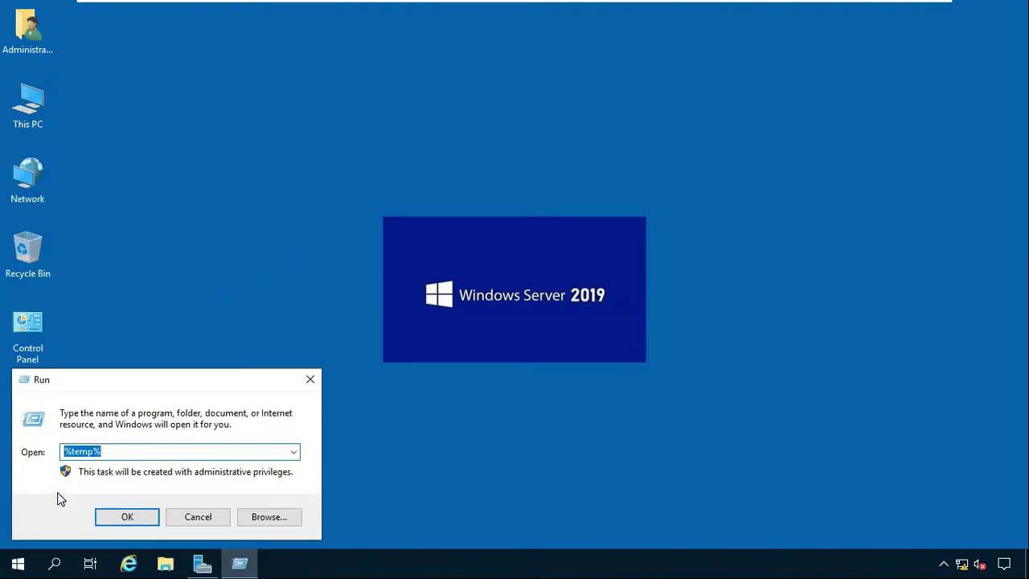
{"action": "type", "text": "dsa.msc"}
{"action": "key", "text": "Return"}
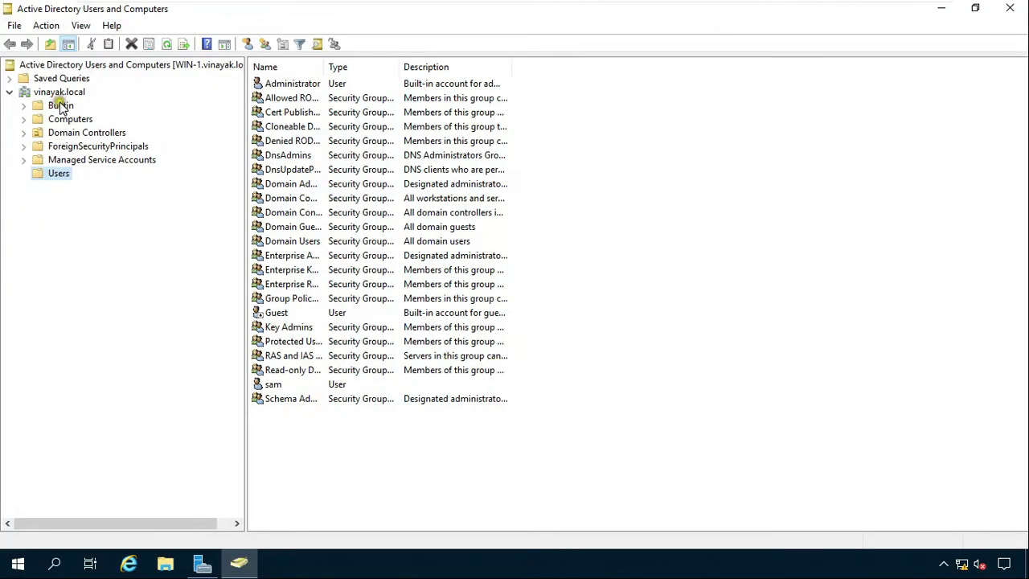
{"action": "left_click", "coordinate": [64, 92]}
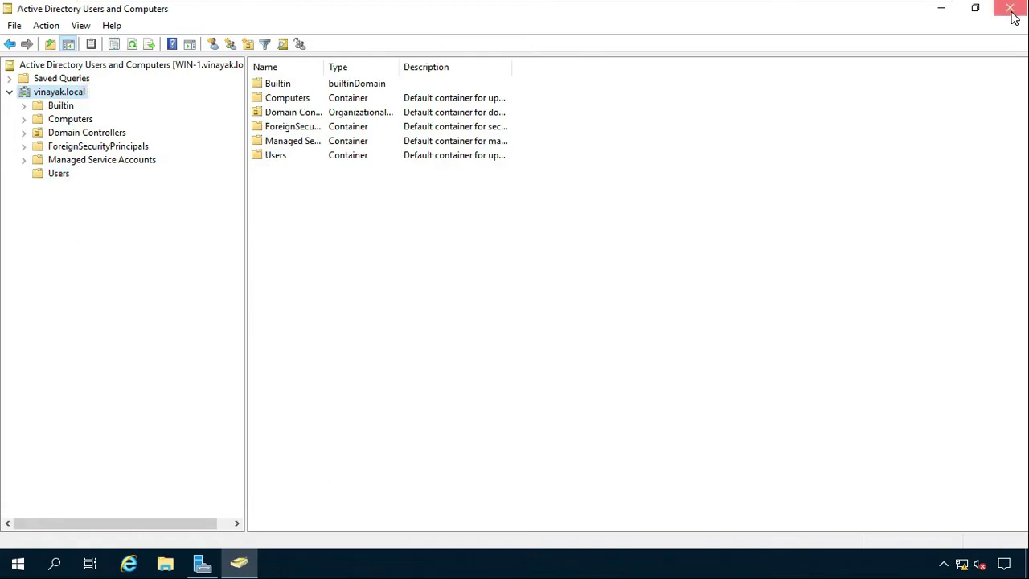
{"action": "left_click", "coordinate": [1012, 11]}
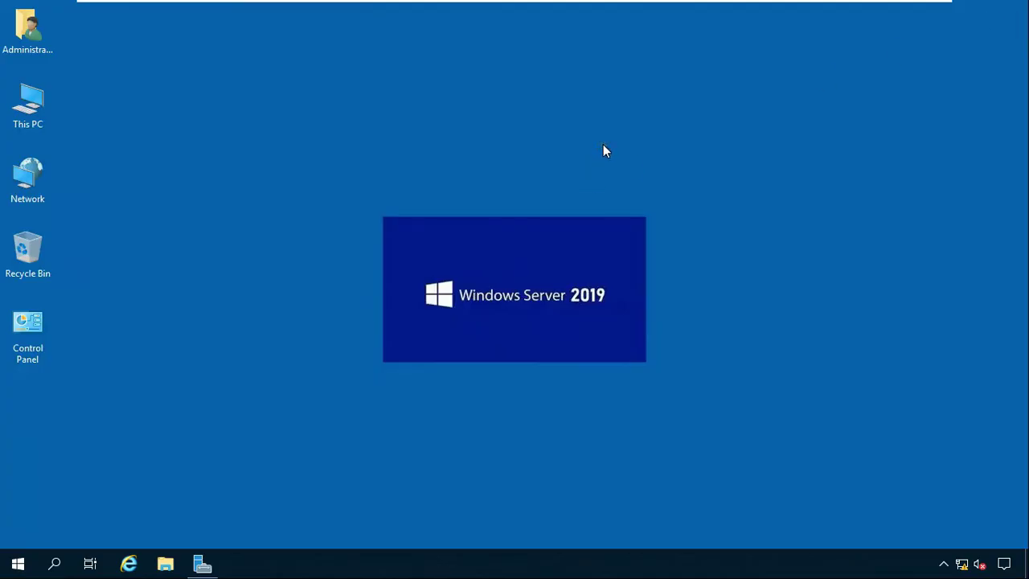
Switch to the Windows 10 virtual machine and open google.com in Microsoft Edge.
{"action": "mouse_move", "coordinate": [664, 6]}
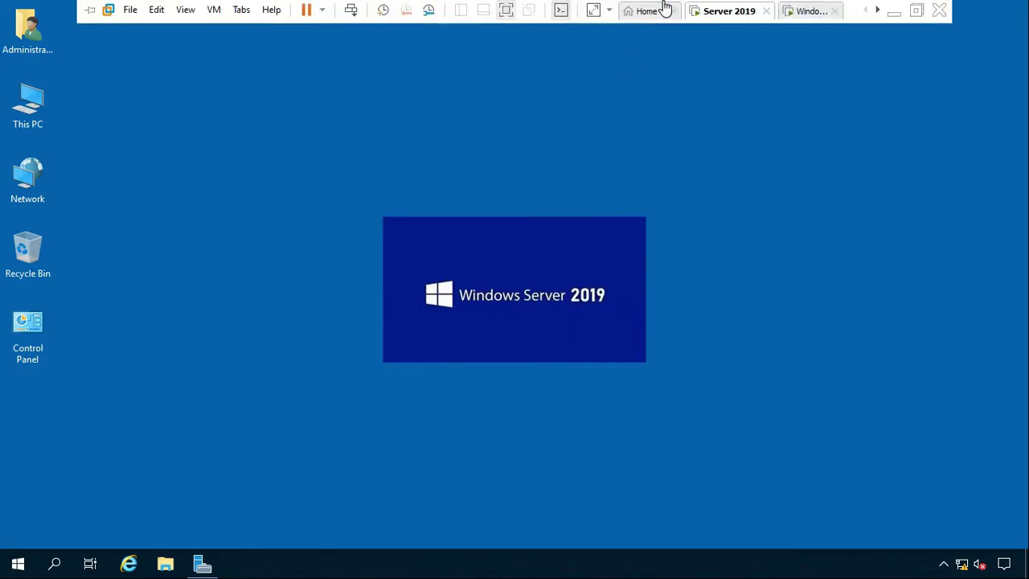
{"action": "left_click", "coordinate": [796, 13]}
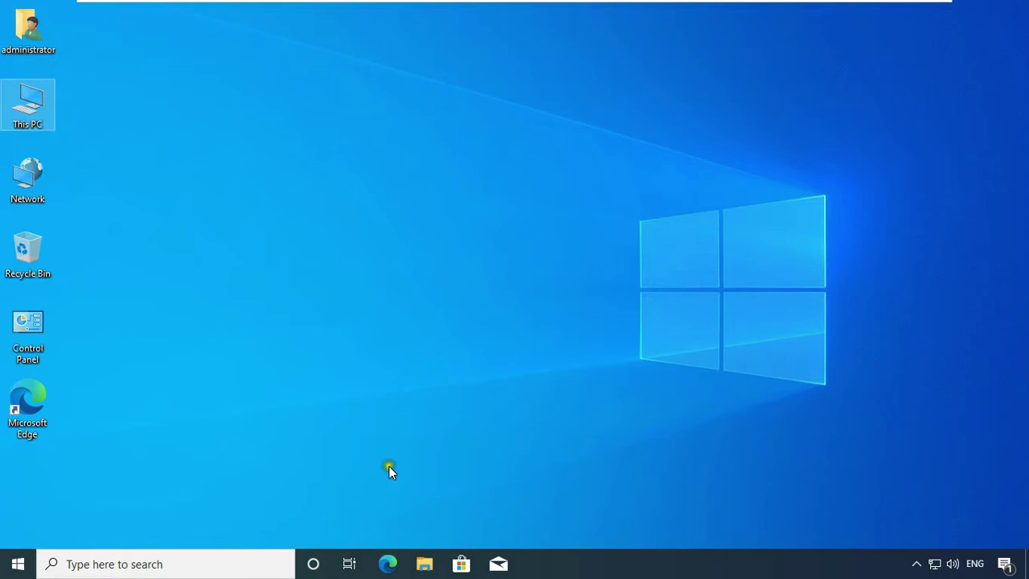
{"action": "left_click", "coordinate": [388, 563]}
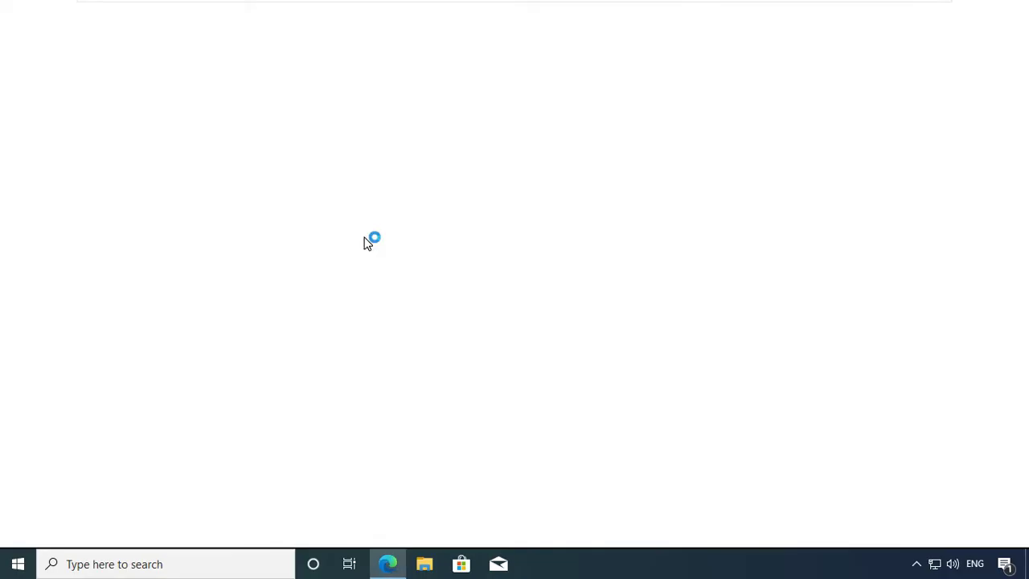
{"action": "left_click", "coordinate": [192, 44]}
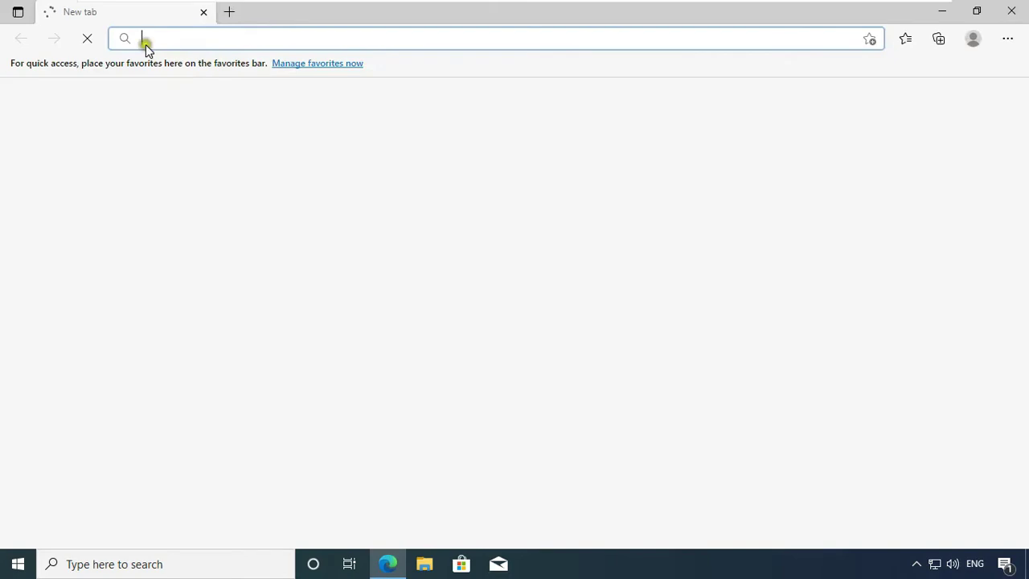
{"action": "left_click", "coordinate": [90, 41]}
{"action": "type", "text": "googl"}
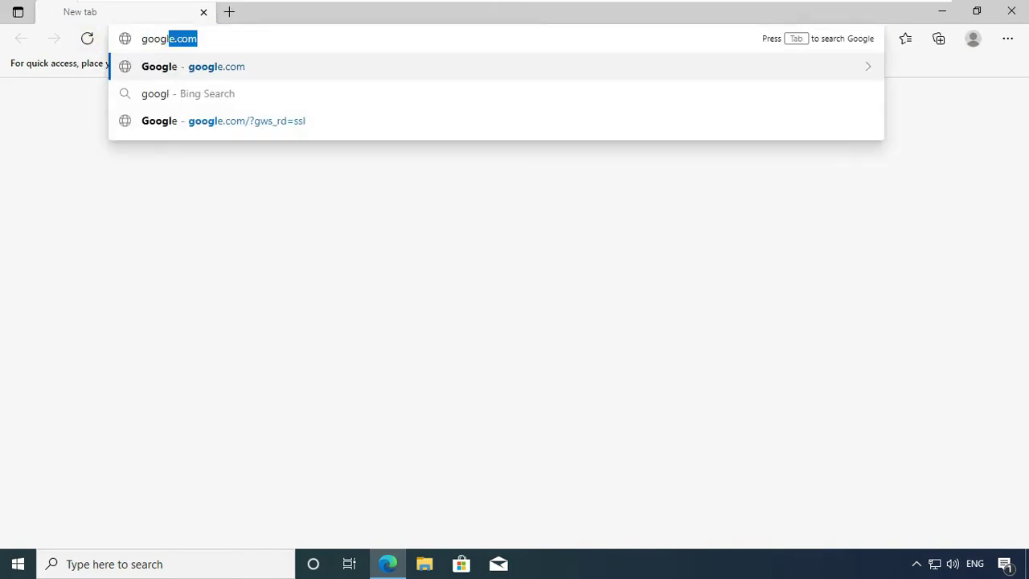
{"action": "type", "text": "e.com"}
{"action": "key", "text": "Return"}
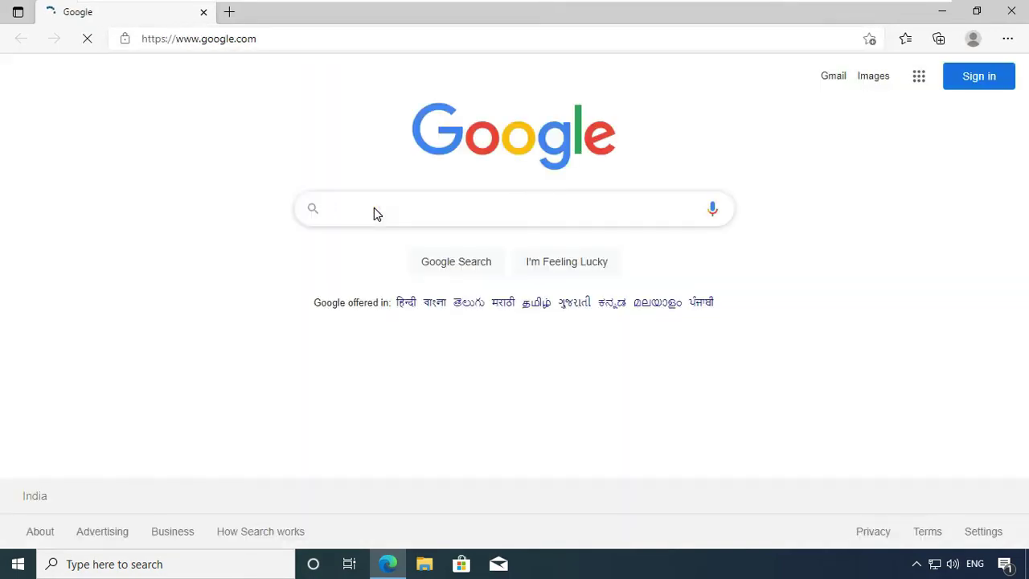
Search Google for "download admin center of windows 10" and open Microsoft's Windows Admin Centre page.
{"action": "type", "text": "download "}
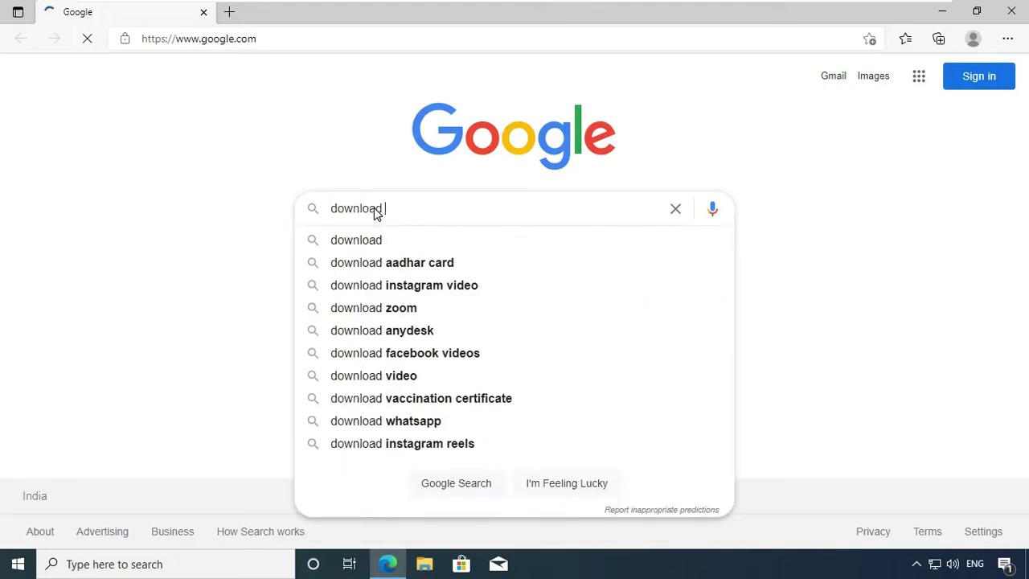
{"action": "type", "text": "admin center of windows 10"}
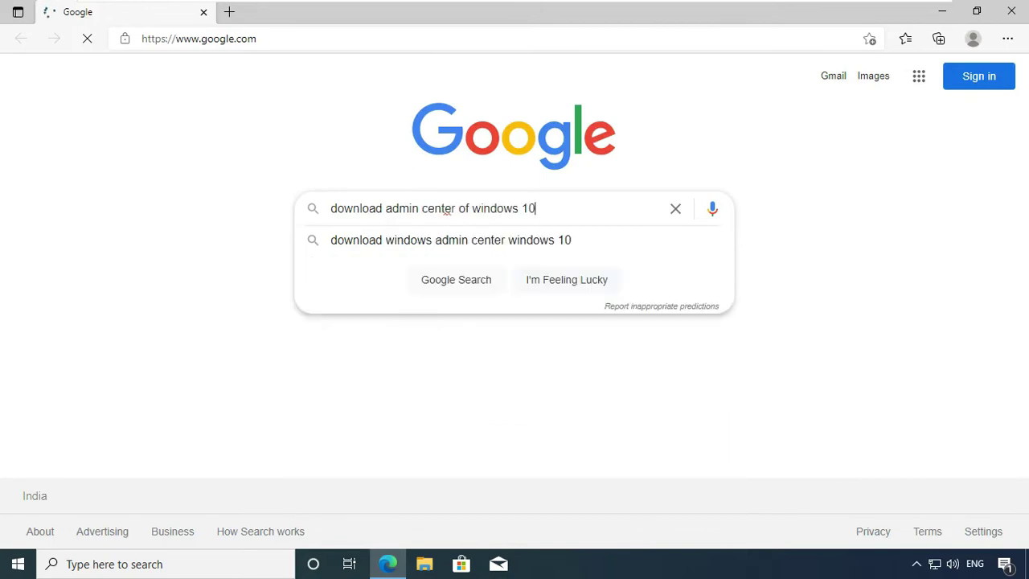
{"action": "key", "text": "Return"}
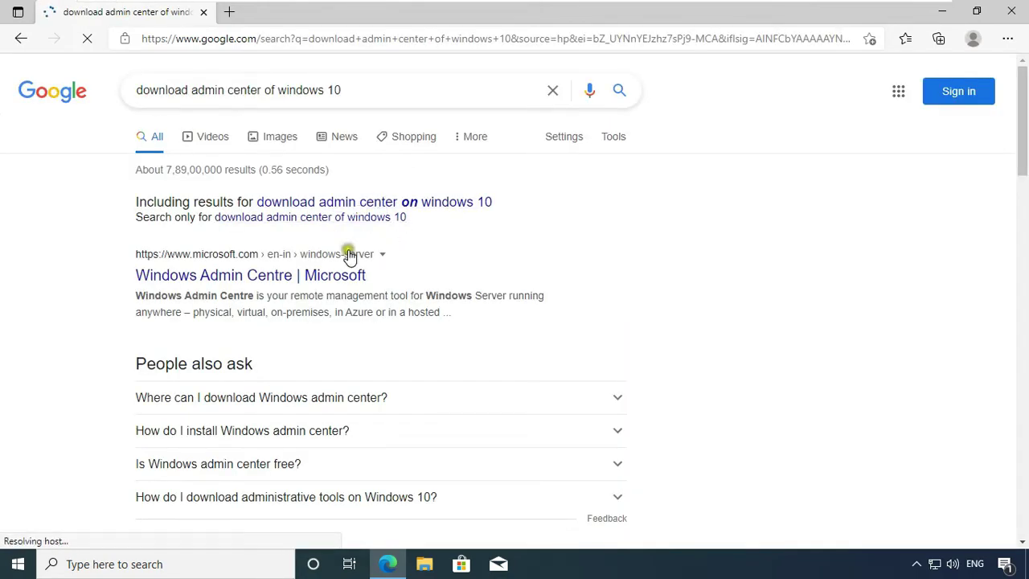
{"action": "left_click", "coordinate": [226, 278]}
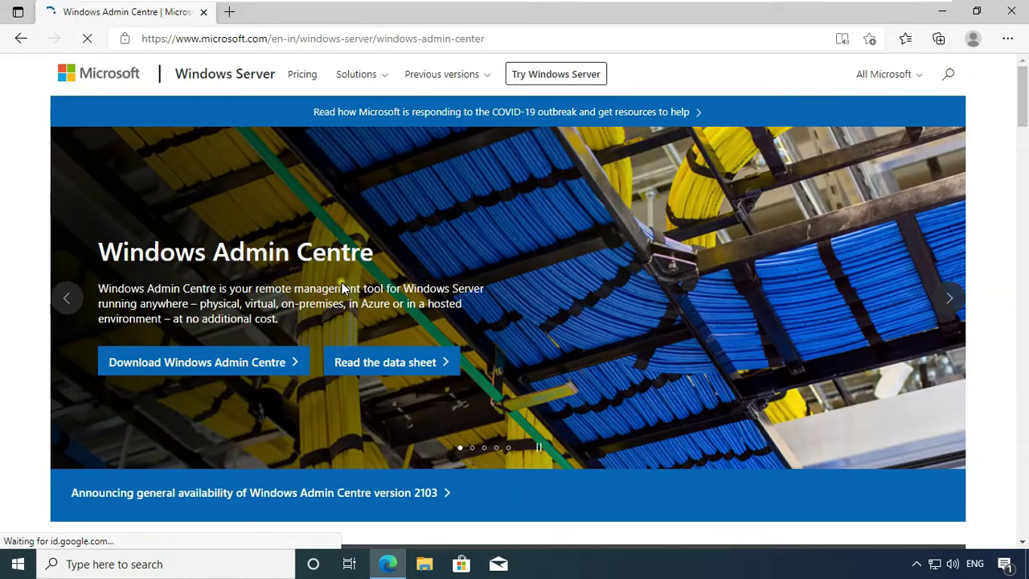
Go to the Windows Admin Center evaluation download and continue with the MSI option.
{"action": "scroll", "coordinate": [362, 285], "scroll_direction": "down", "scroll_amount": 10}
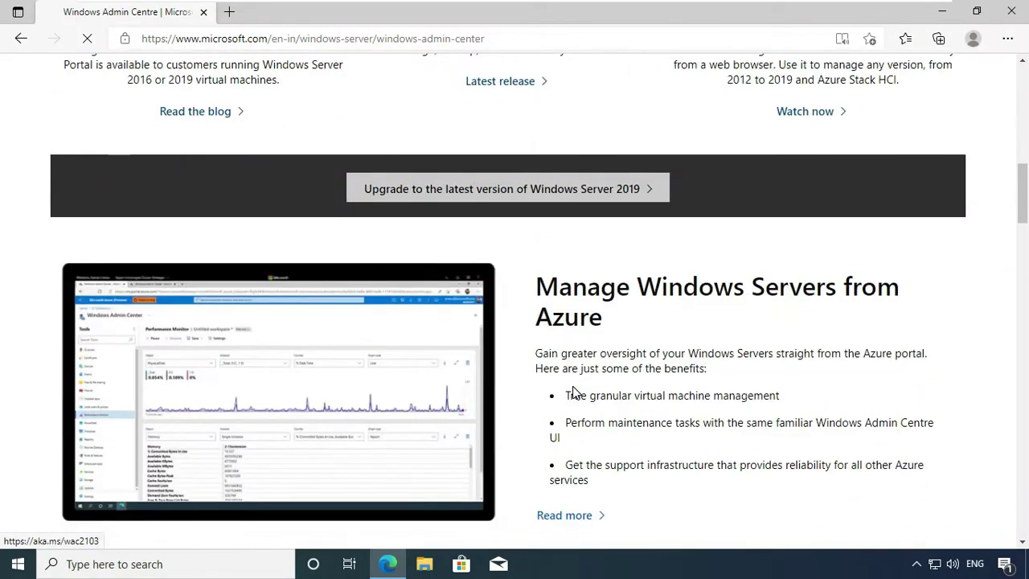
{"action": "scroll", "coordinate": [573, 392], "scroll_direction": "down", "scroll_amount": 20}
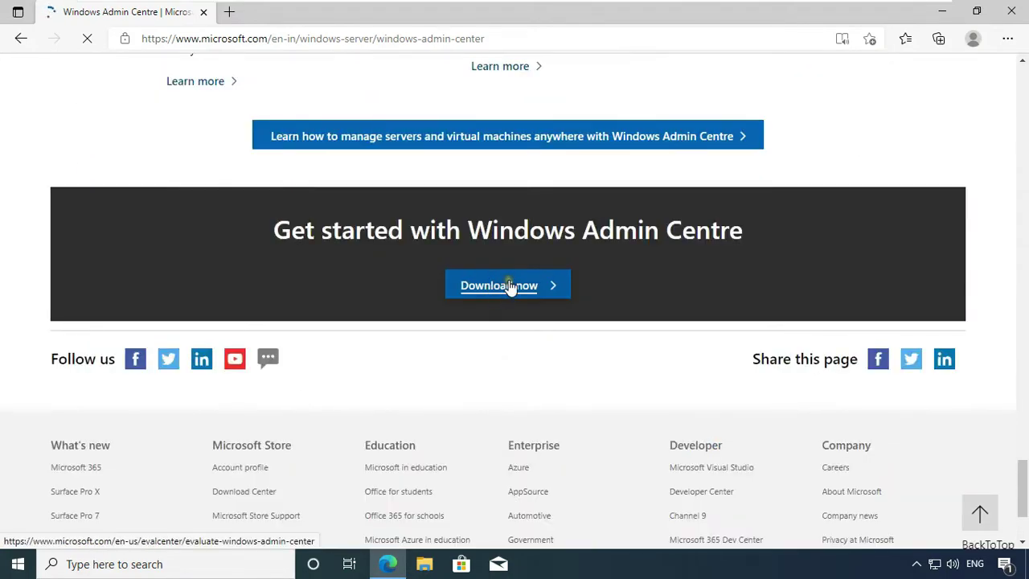
{"action": "left_click", "coordinate": [505, 290]}
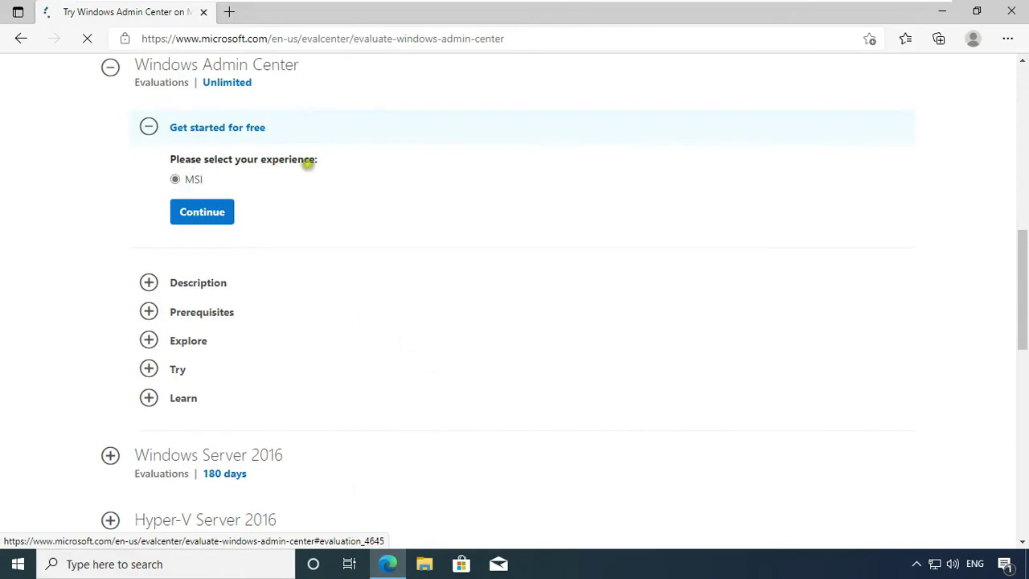
{"action": "left_click", "coordinate": [207, 211]}
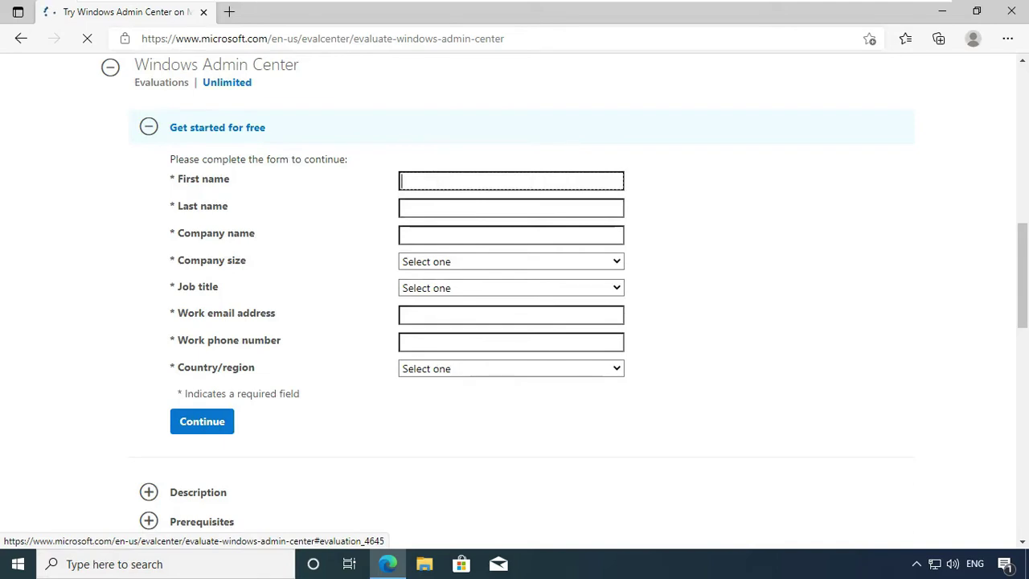
Submit the registration form with the contact's details to download the MSI, and cancel the duplicate WindowsAdminCenter2103.2 (1).msi download.
{"action": "type", "text": "John"}
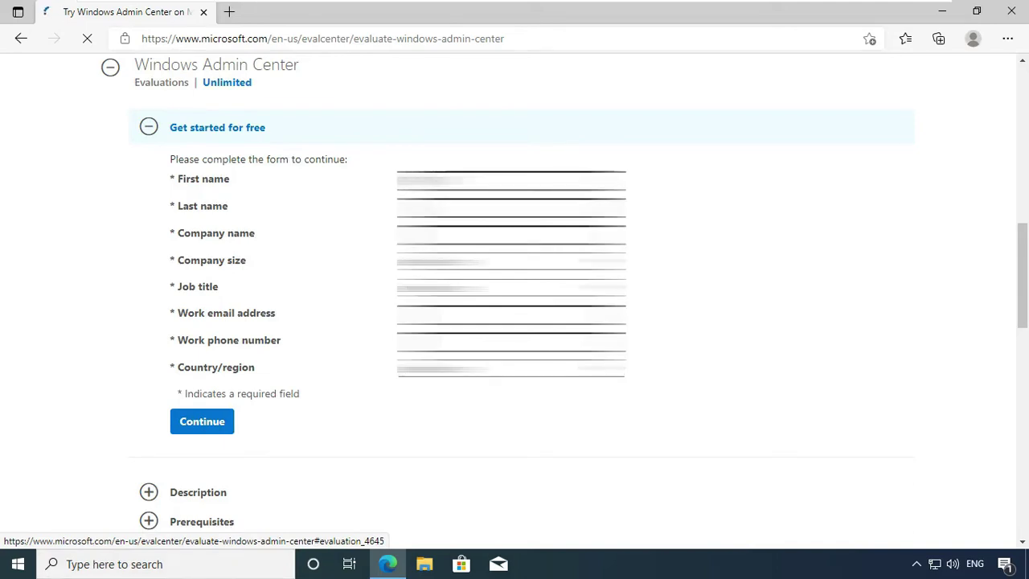
{"action": "left_click", "coordinate": [214, 501]}
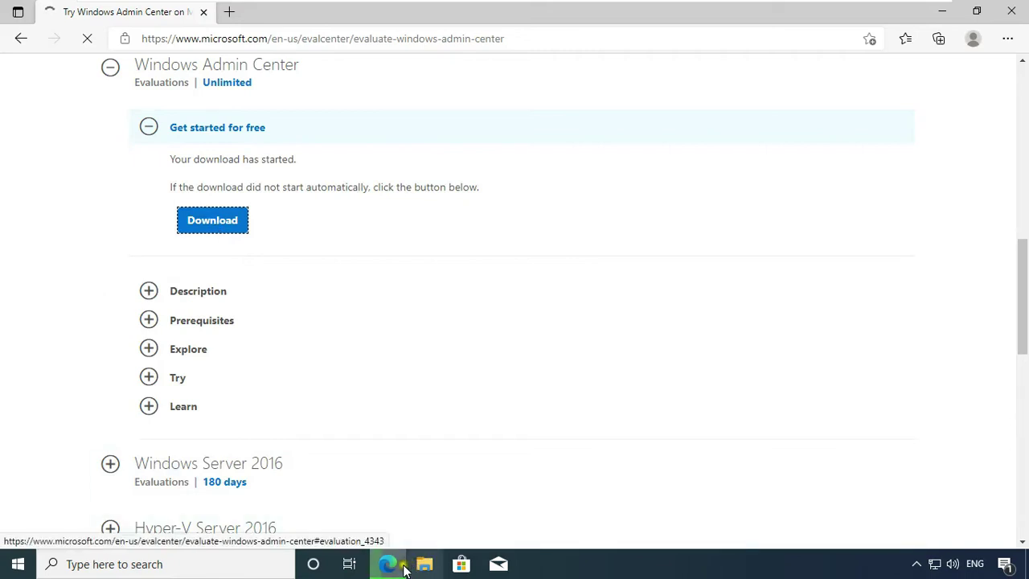
{"action": "left_click", "coordinate": [613, 573]}
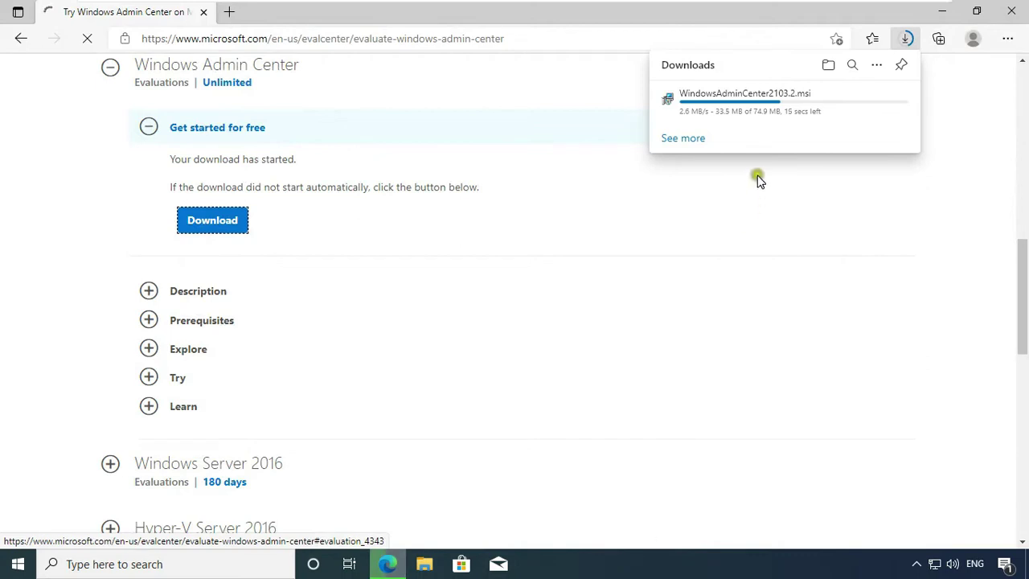
{"action": "mouse_move", "coordinate": [730, 115]}
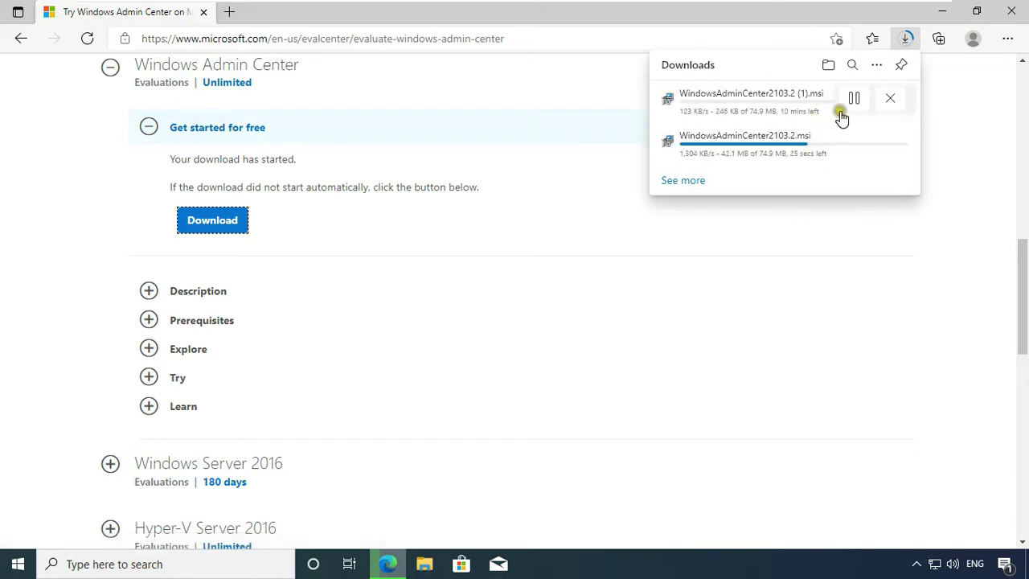
{"action": "left_click", "coordinate": [890, 99]}
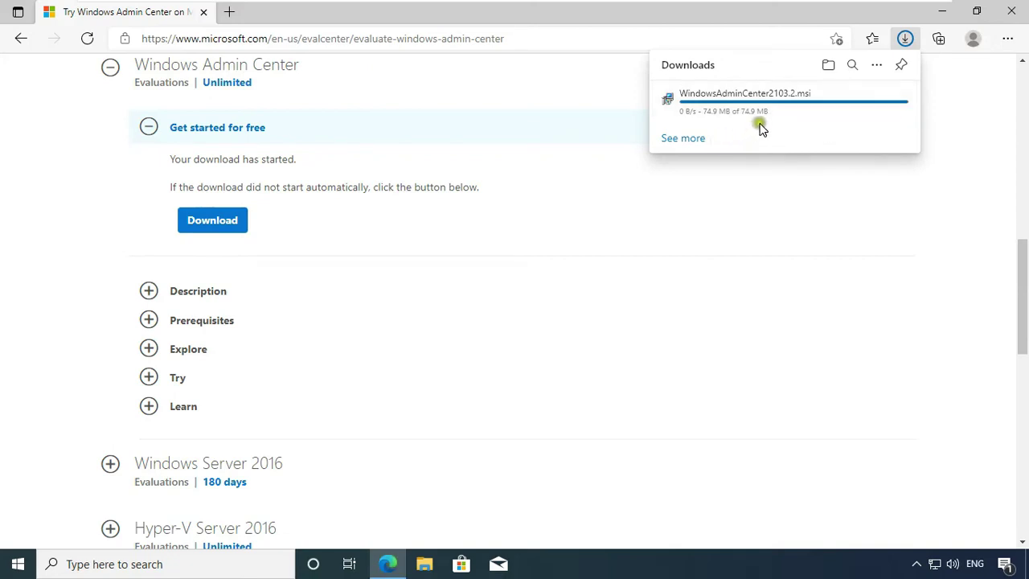
Show the downloaded WindowsAdminCenter2103.2 installer in its folder and close the browser.
{"action": "left_click", "coordinate": [830, 66]}
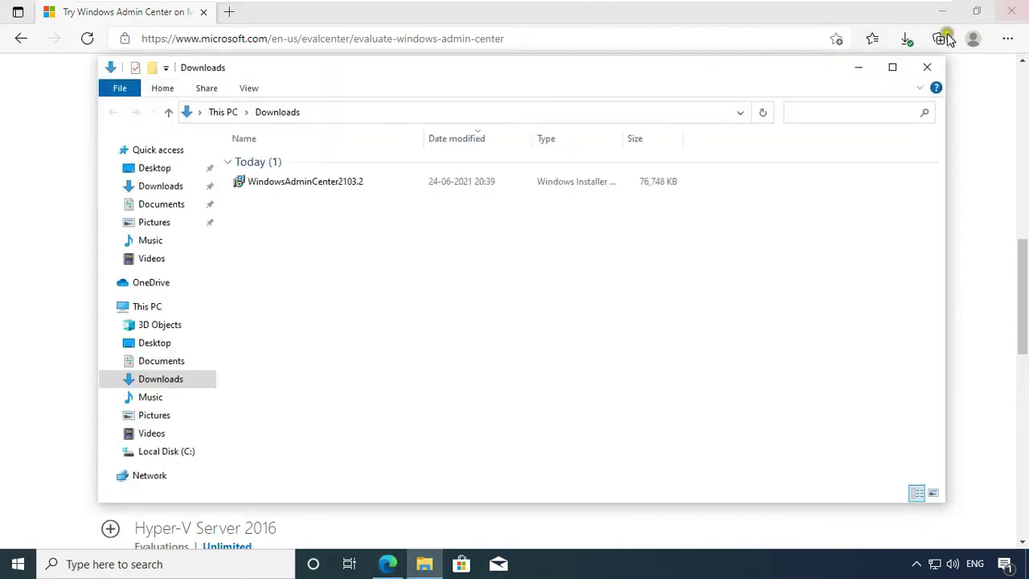
{"action": "left_click", "coordinate": [322, 186]}
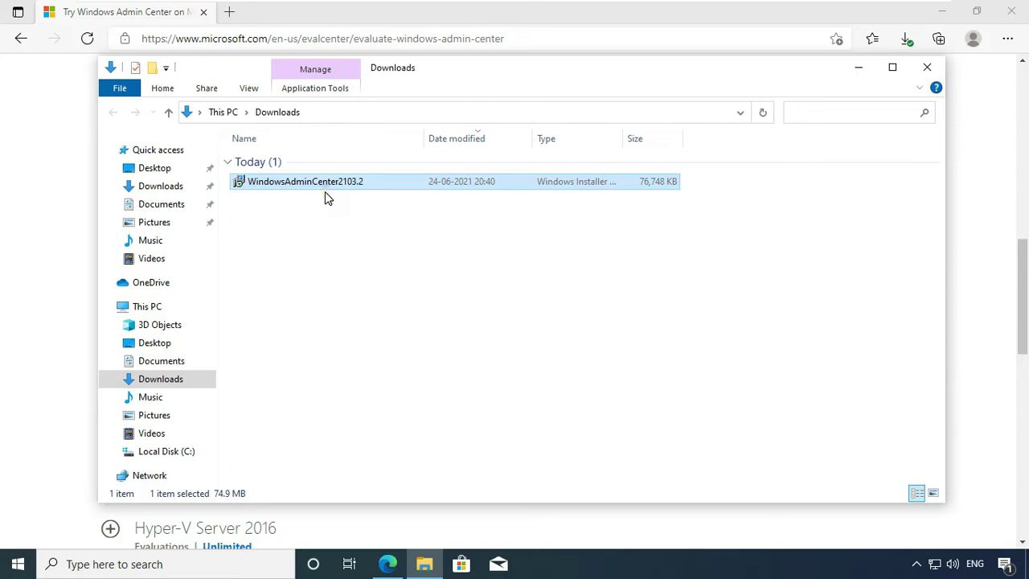
{"action": "left_click", "coordinate": [1018, 13]}
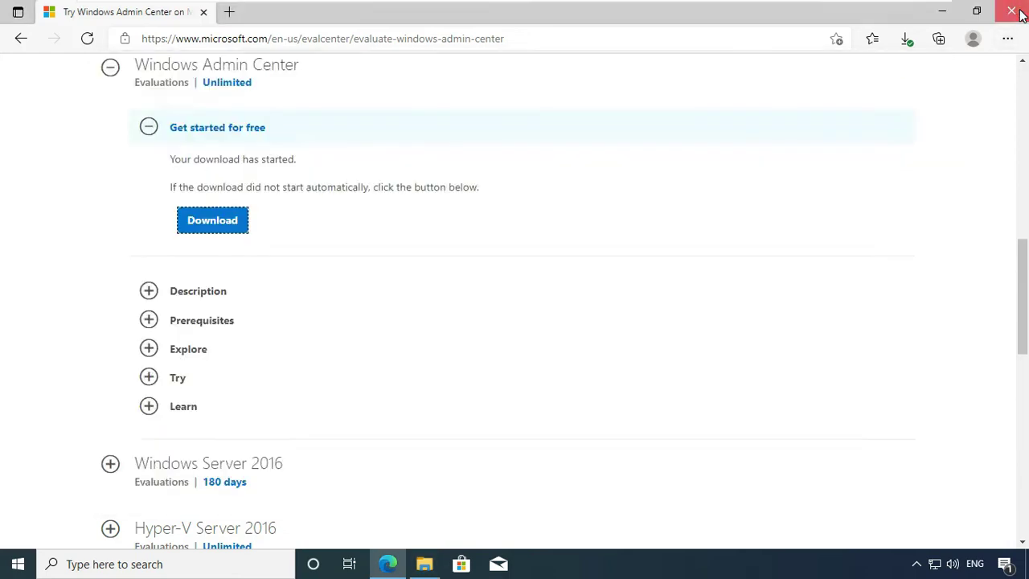
{"action": "left_click", "coordinate": [1017, 13]}
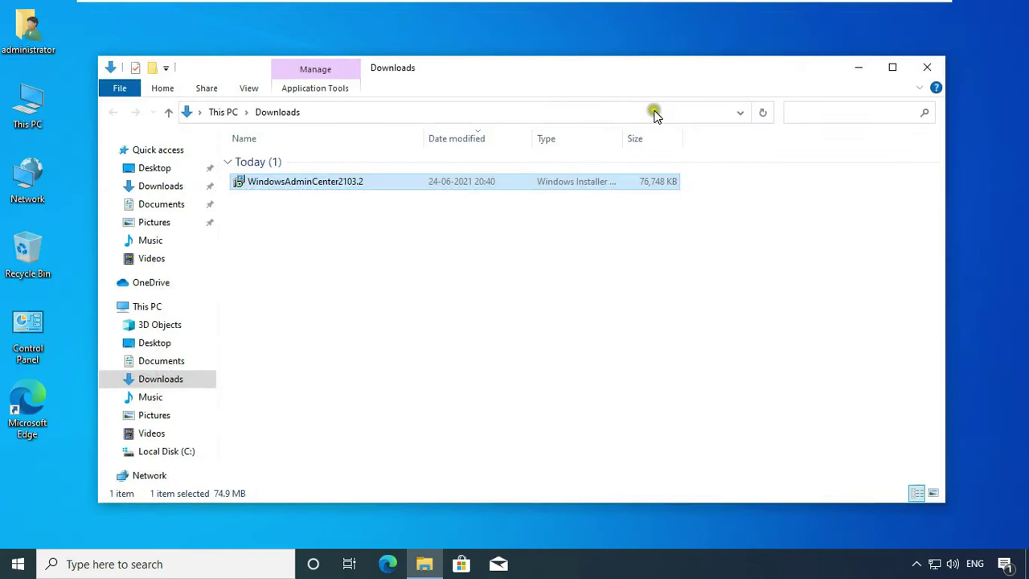
Launch the WindowsAdminCenter2103.2 installer and accept the license terms.
{"action": "left_click", "coordinate": [296, 183]}
{"action": "right_click", "coordinate": [372, 191]}
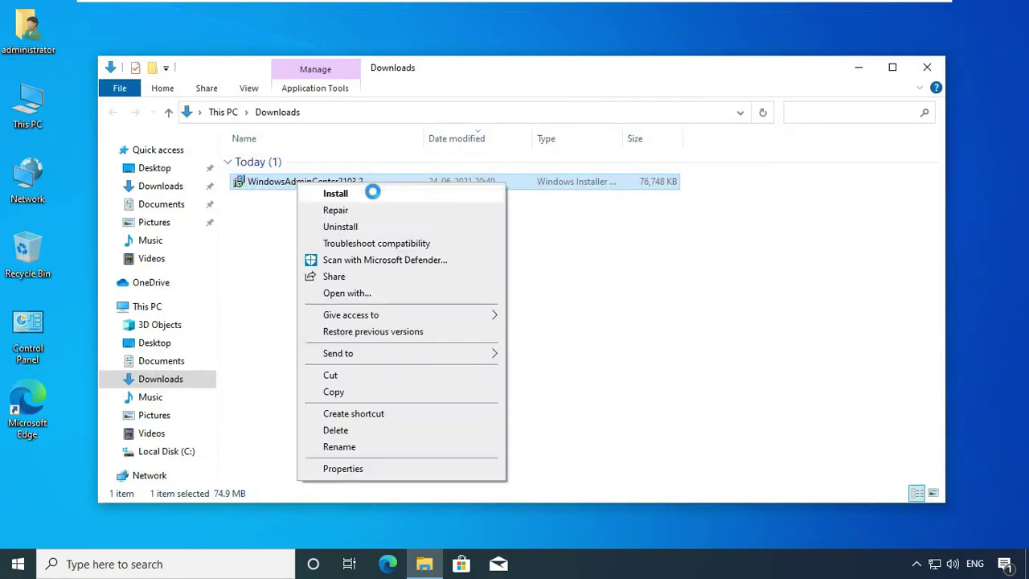
{"action": "left_click", "coordinate": [354, 195]}
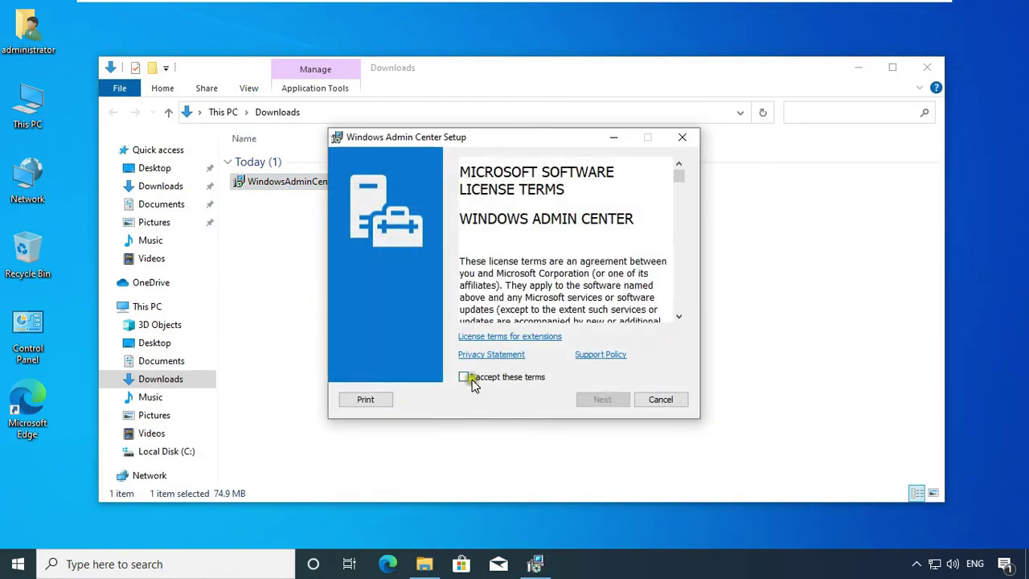
{"action": "left_click", "coordinate": [464, 378]}
{"action": "left_click", "coordinate": [593, 401]}
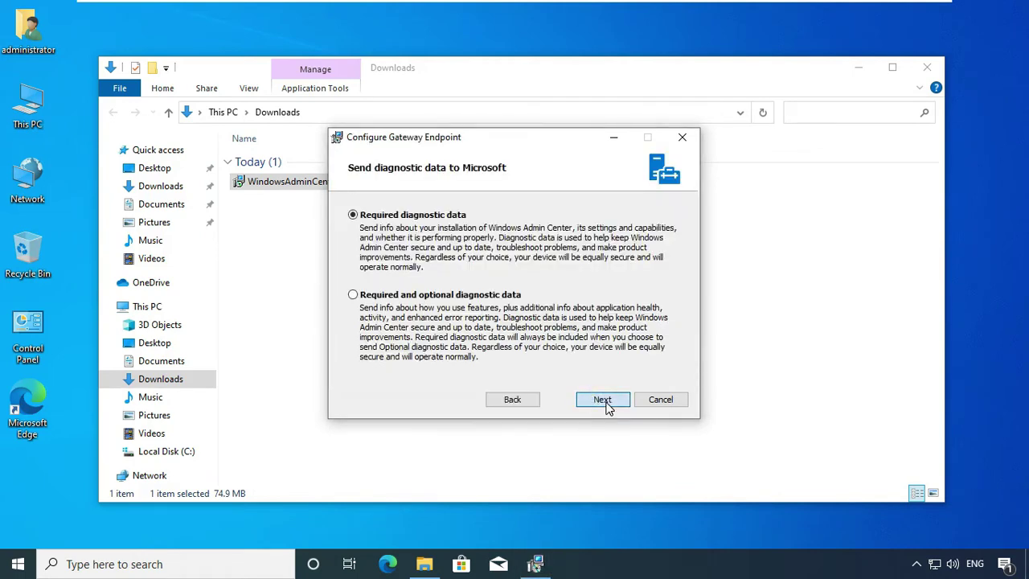
Keep Required diagnostic data and advance the gateway endpoint setup to the port and shortcut options.
{"action": "left_click", "coordinate": [608, 406]}
{"action": "left_click", "coordinate": [603, 399]}
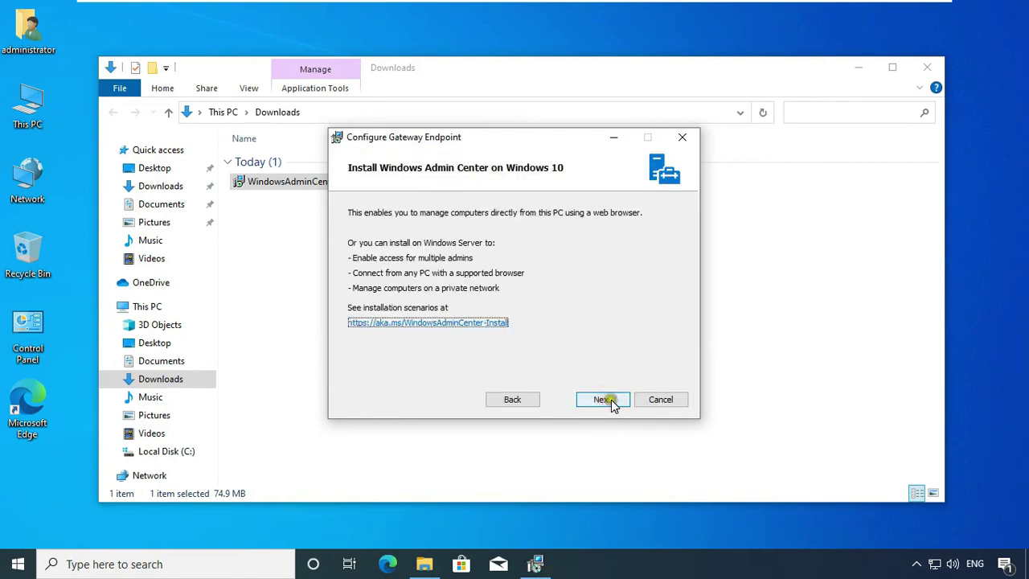
{"action": "left_click", "coordinate": [610, 400]}
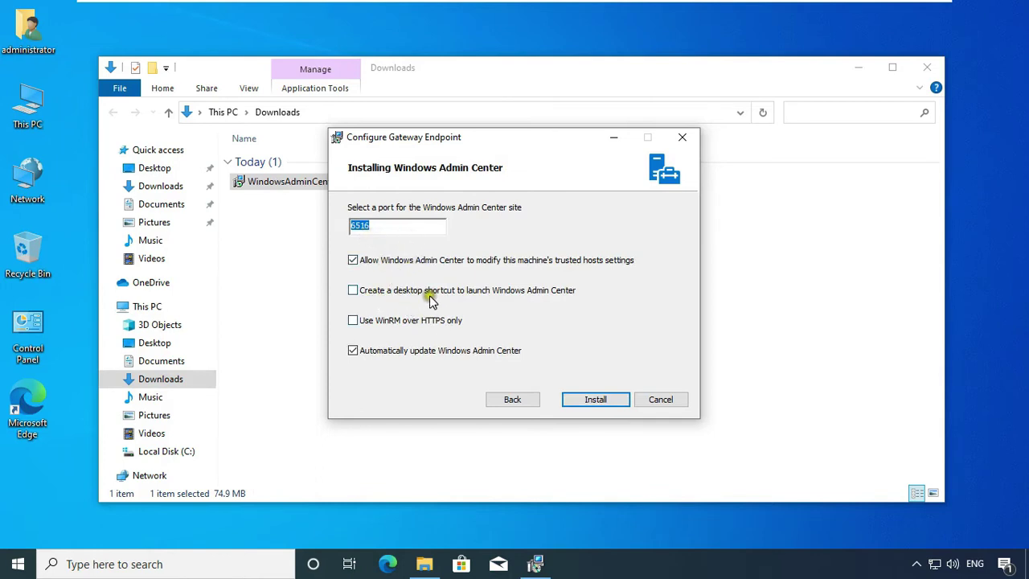
Install Windows Admin Center on port 6516 with a desktop shortcut, and finish the setup without opening it.
{"action": "left_click", "coordinate": [541, 298]}
{"action": "left_click", "coordinate": [597, 397]}
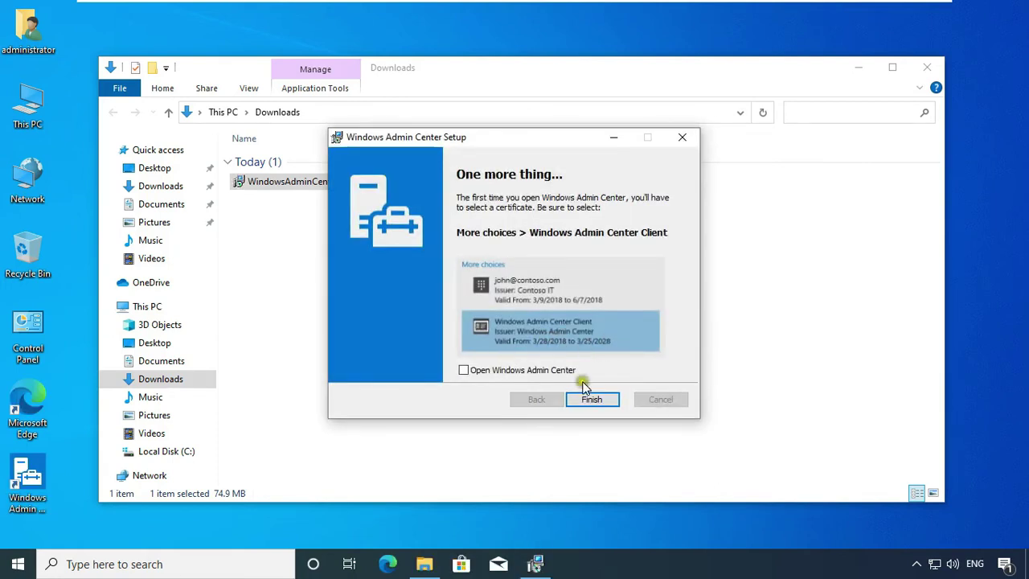
{"action": "left_click", "coordinate": [604, 409]}
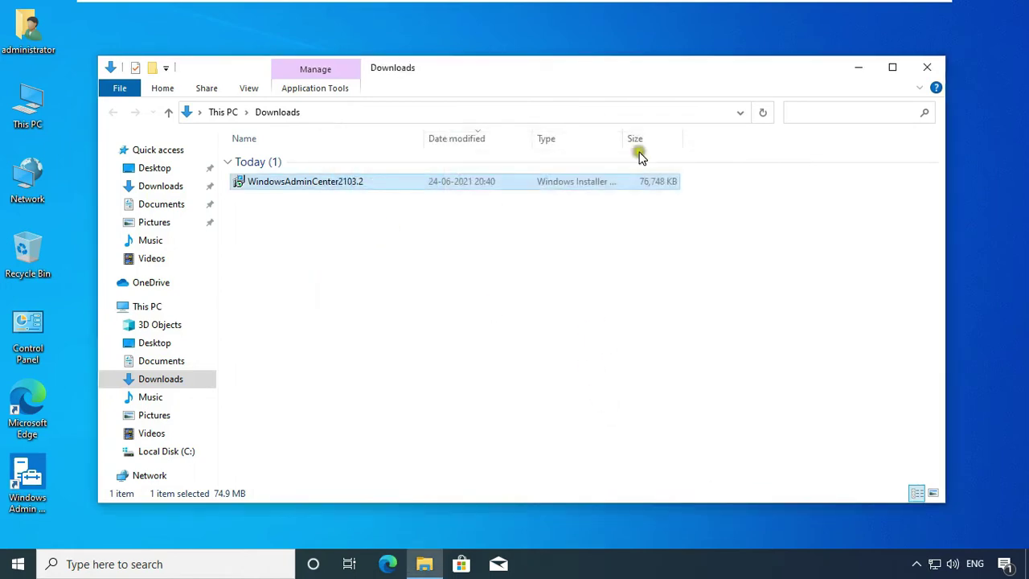
Close the Downloads folder, open Windows Admin Center with the Windows Admin Center Client certificate, and dismiss the release notes.
{"action": "left_click", "coordinate": [925, 68]}
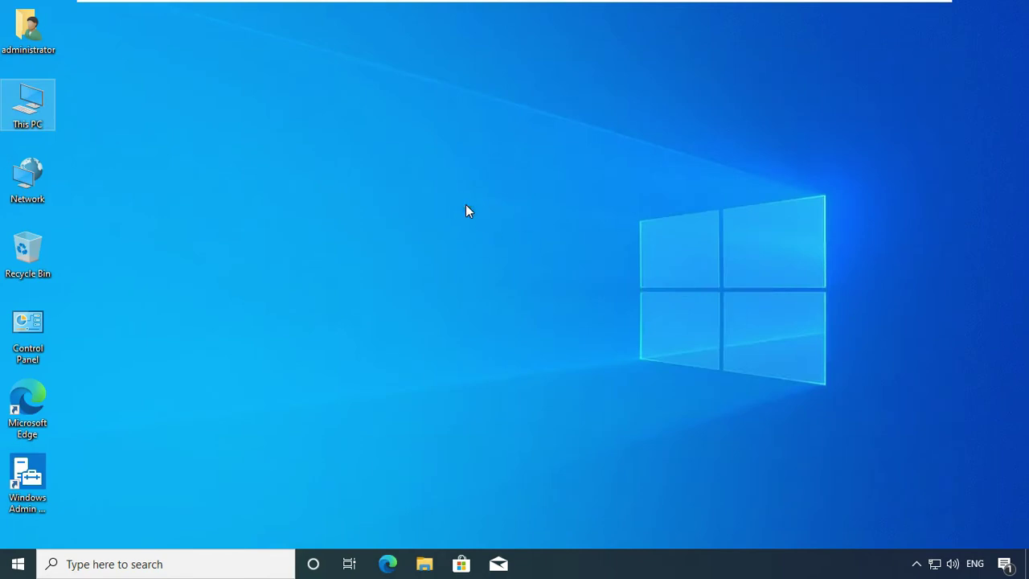
{"action": "left_click", "coordinate": [40, 477]}
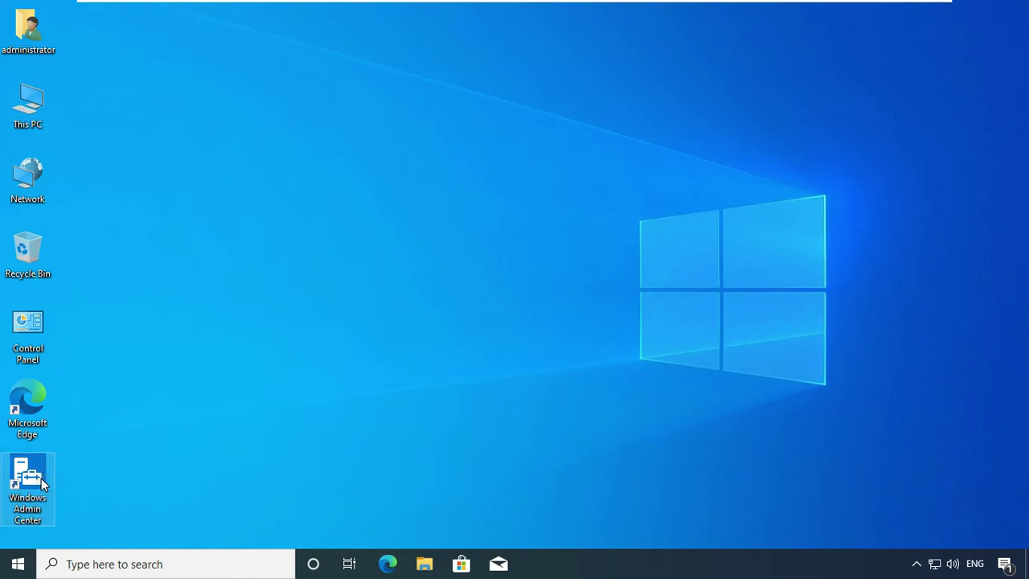
{"action": "right_click", "coordinate": [43, 485]}
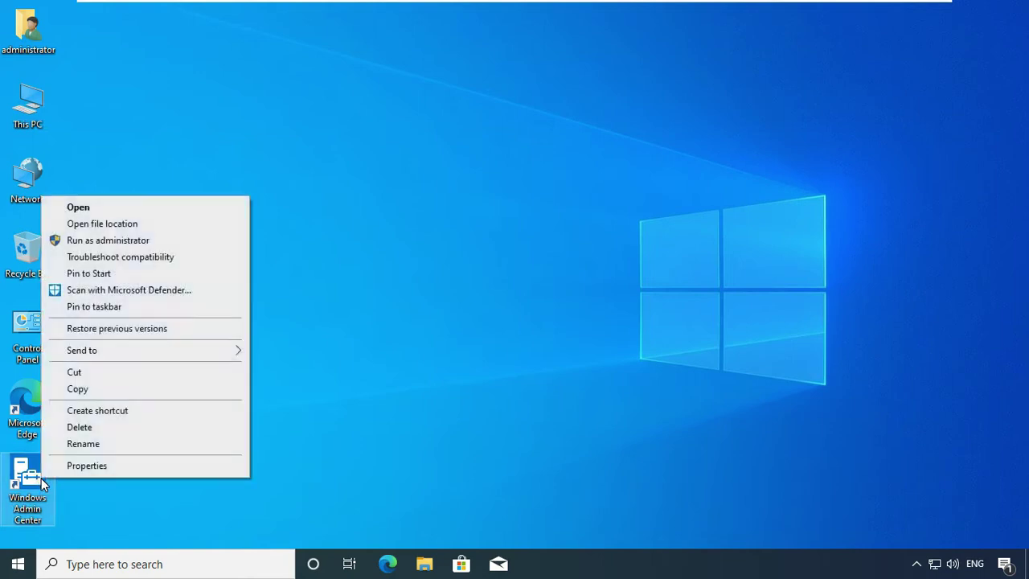
{"action": "left_click", "coordinate": [115, 210]}
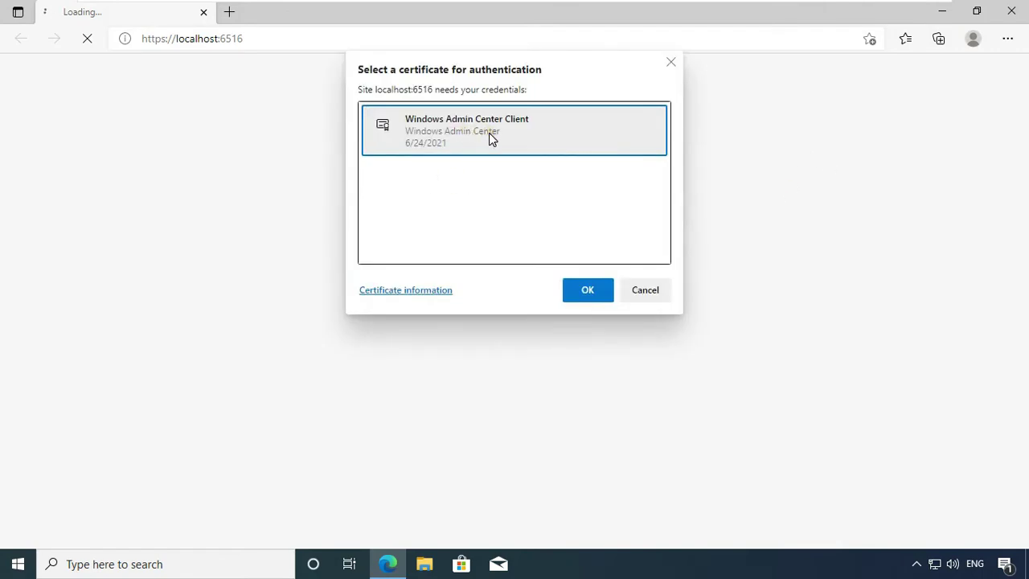
{"action": "left_click", "coordinate": [586, 291]}
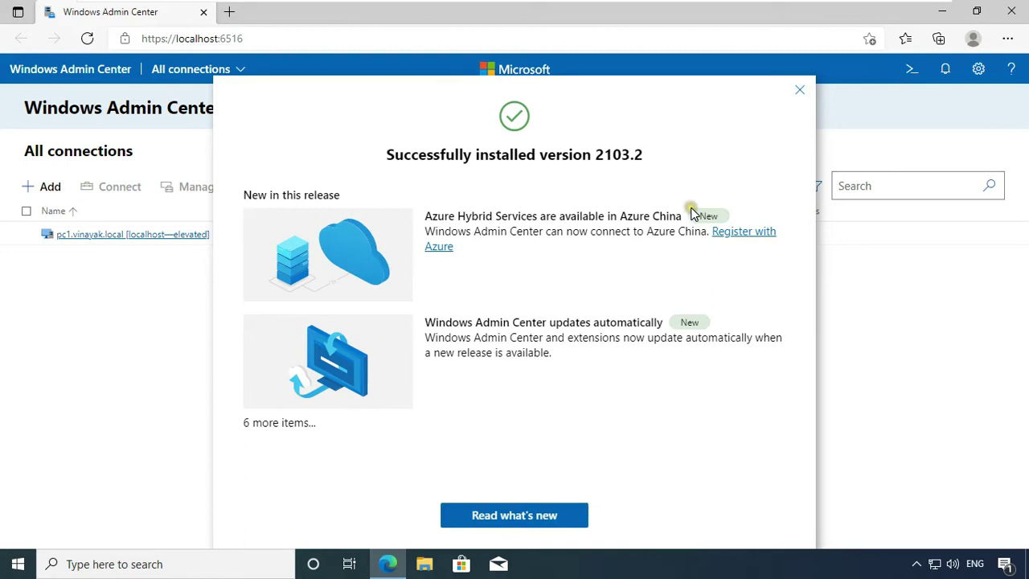
{"action": "left_click", "coordinate": [801, 95]}
{"action": "left_click", "coordinate": [99, 245]}
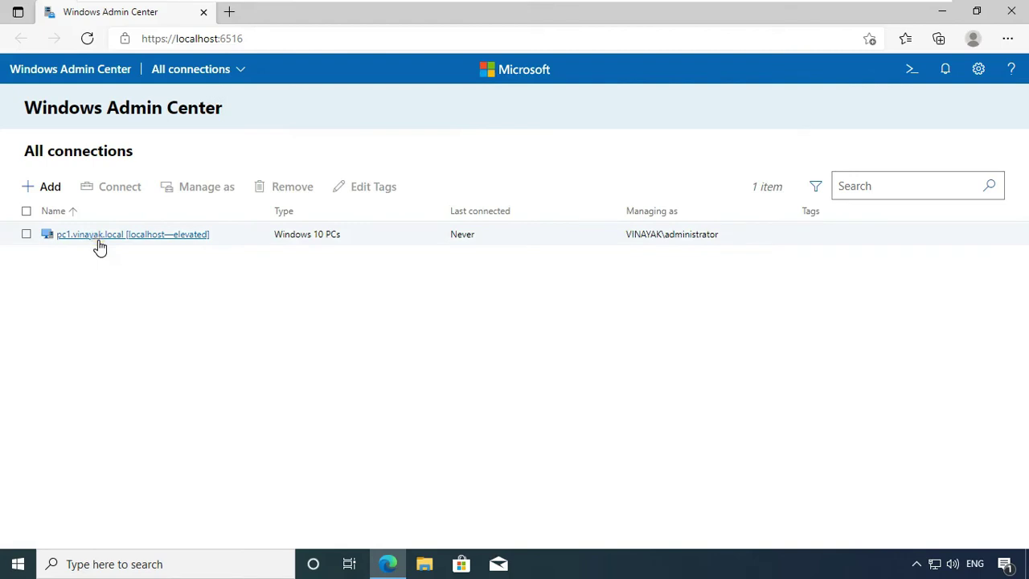
{"action": "left_click", "coordinate": [98, 245]}
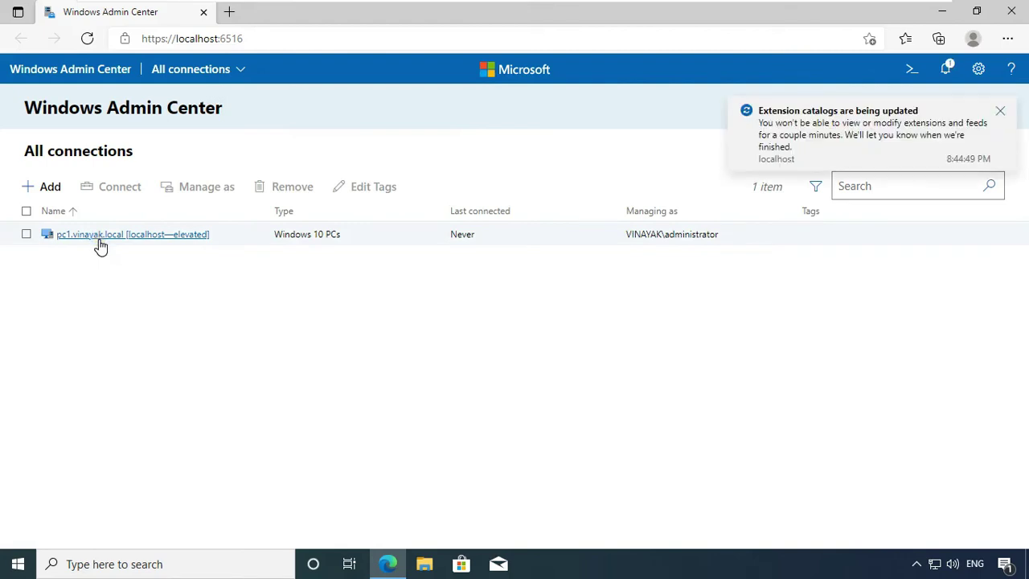
{"action": "left_click", "coordinate": [88, 246]}
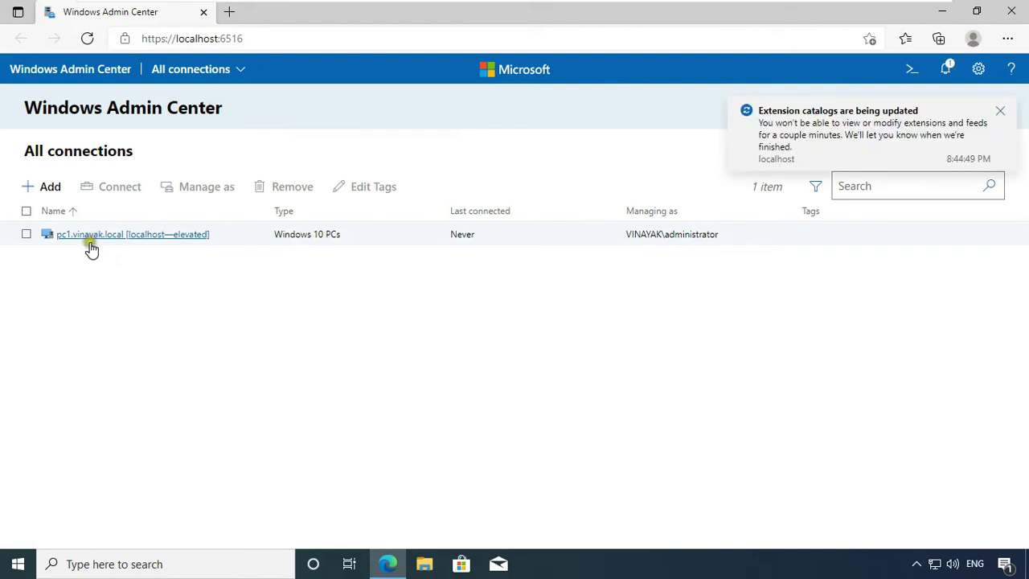
Start adding a connection, review the resource types from Servers to Azure VMs, and choose to add a server.
{"action": "left_click", "coordinate": [59, 196]}
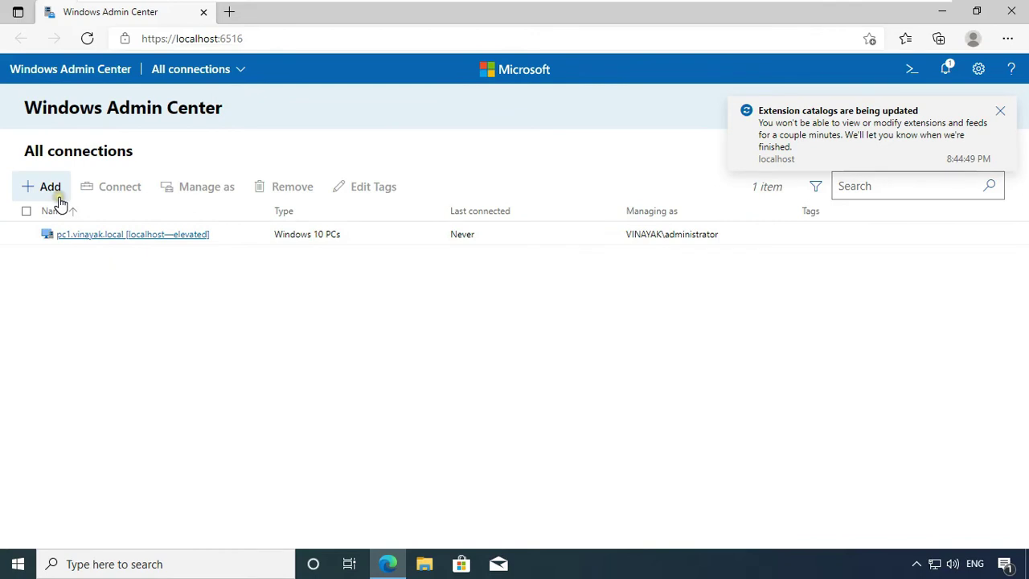
{"action": "left_click", "coordinate": [51, 191]}
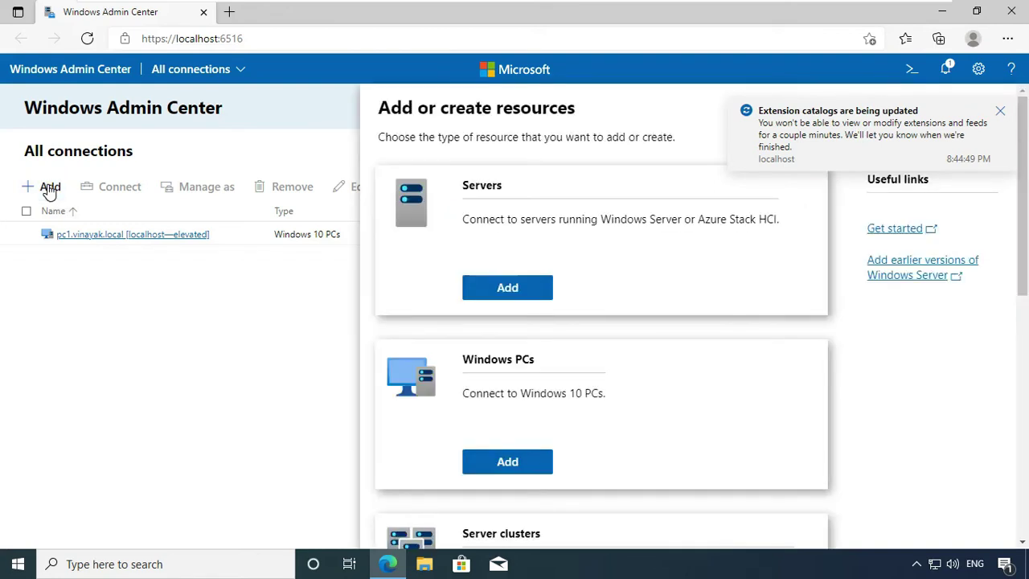
{"action": "left_click_drag", "start_coordinate": [1025, 224], "coordinate": [1018, 478]}
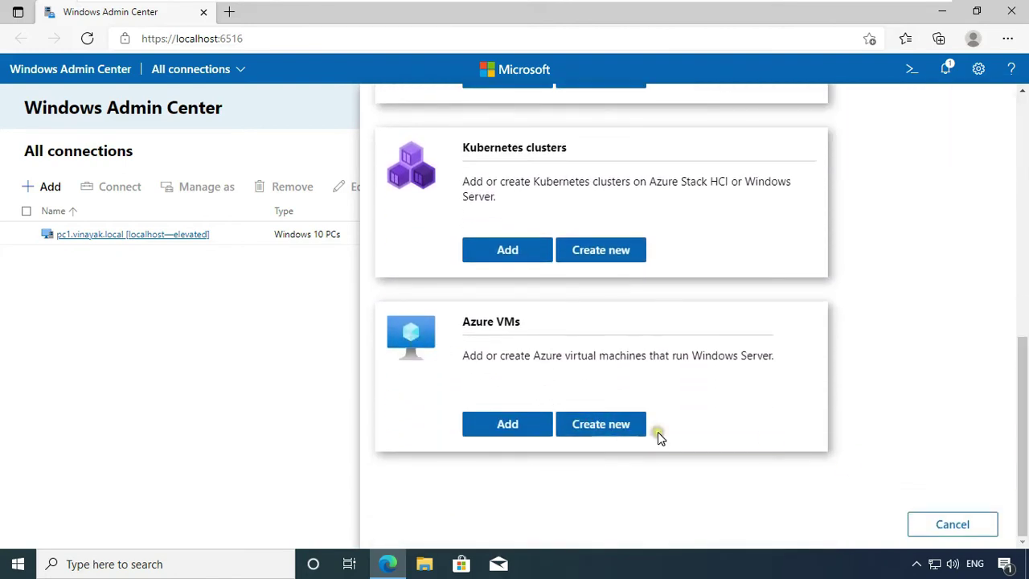
{"action": "scroll", "coordinate": [657, 437], "scroll_direction": "up", "scroll_amount": 3}
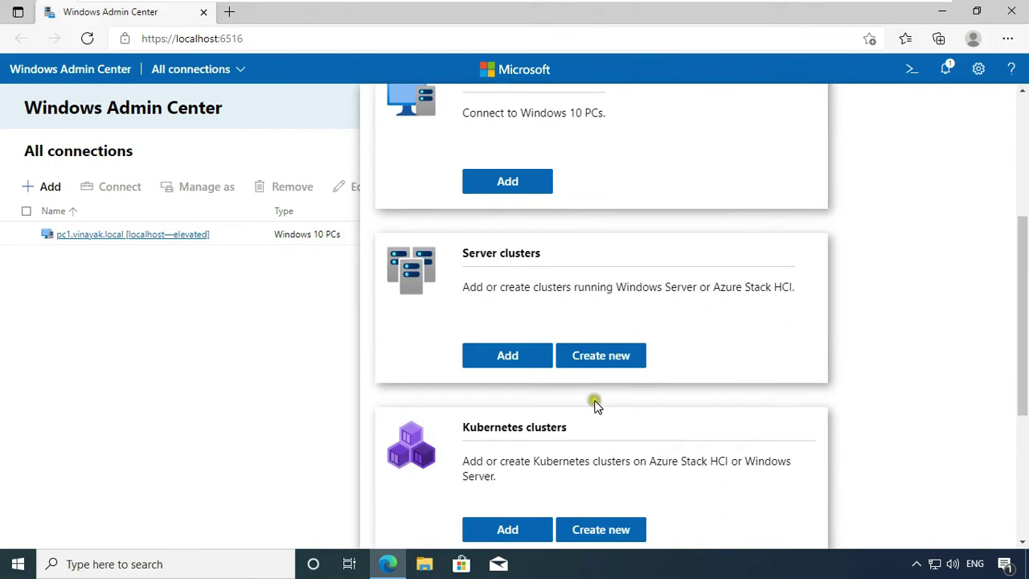
{"action": "scroll", "coordinate": [588, 402], "scroll_direction": "down", "scroll_amount": 2}
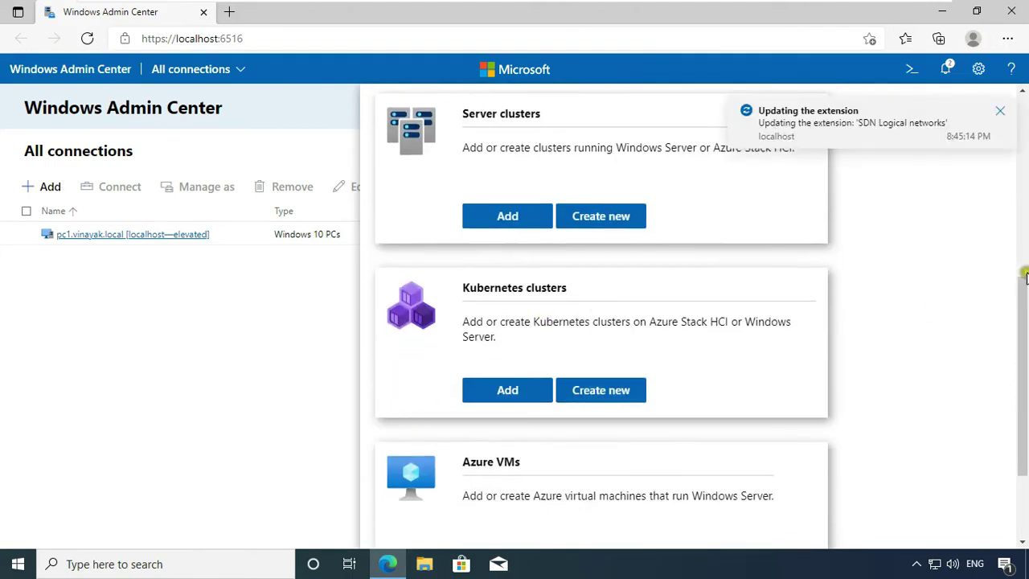
{"action": "left_click_drag", "start_coordinate": [1024, 276], "coordinate": [1026, 137]}
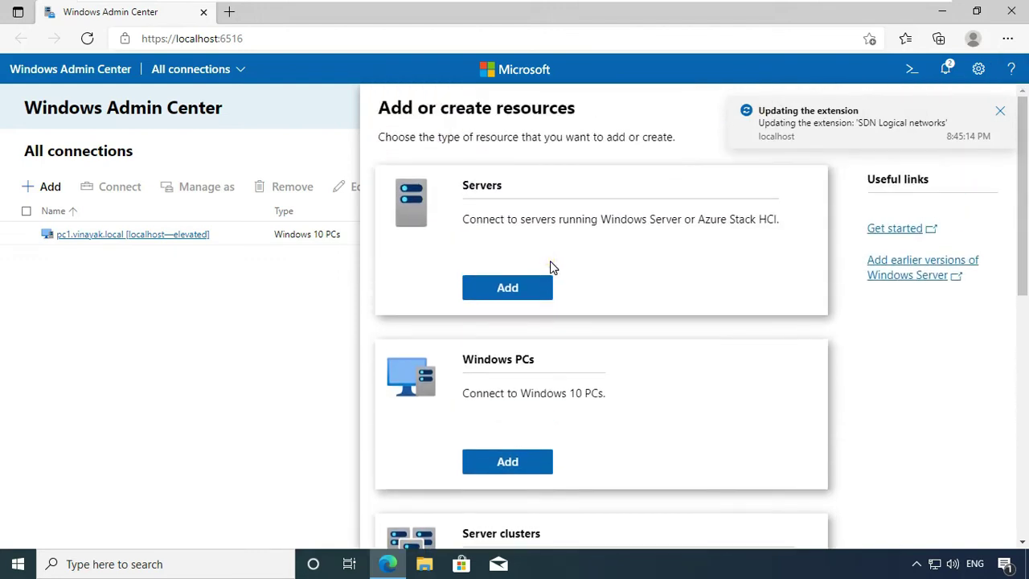
{"action": "left_click", "coordinate": [498, 288]}
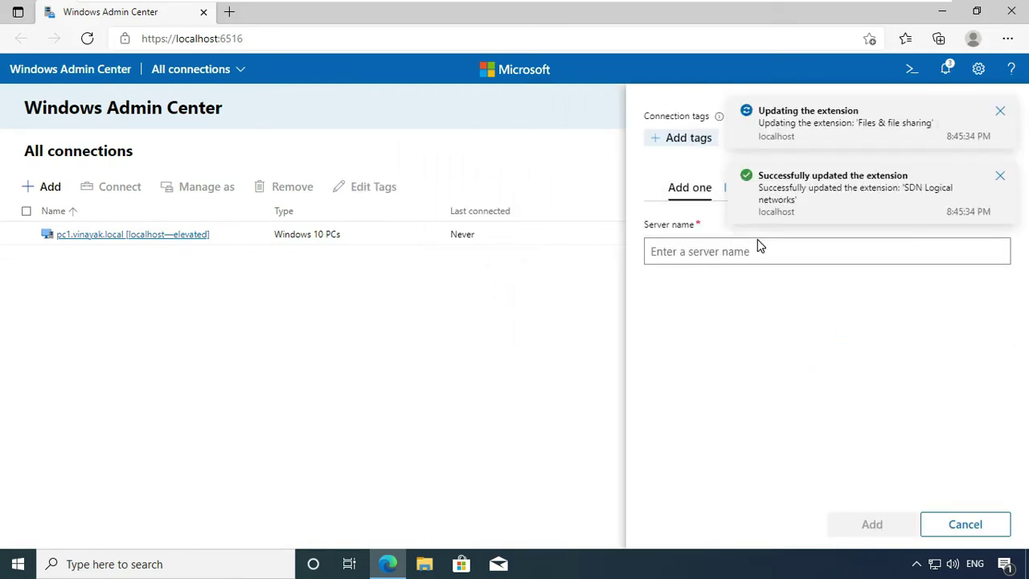
Enter win-1 as the server name and add it to the connection list.
{"action": "left_click", "coordinate": [693, 255]}
{"action": "type", "text": "win"}
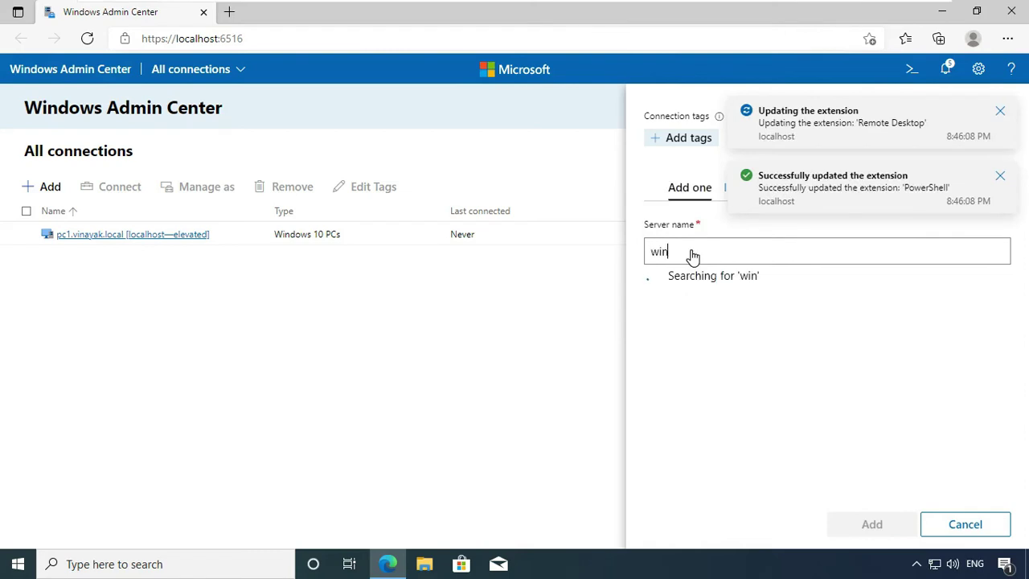
{"action": "type", "text": "-1"}
{"action": "left_click", "coordinate": [999, 174]}
{"action": "left_click", "coordinate": [819, 313]}
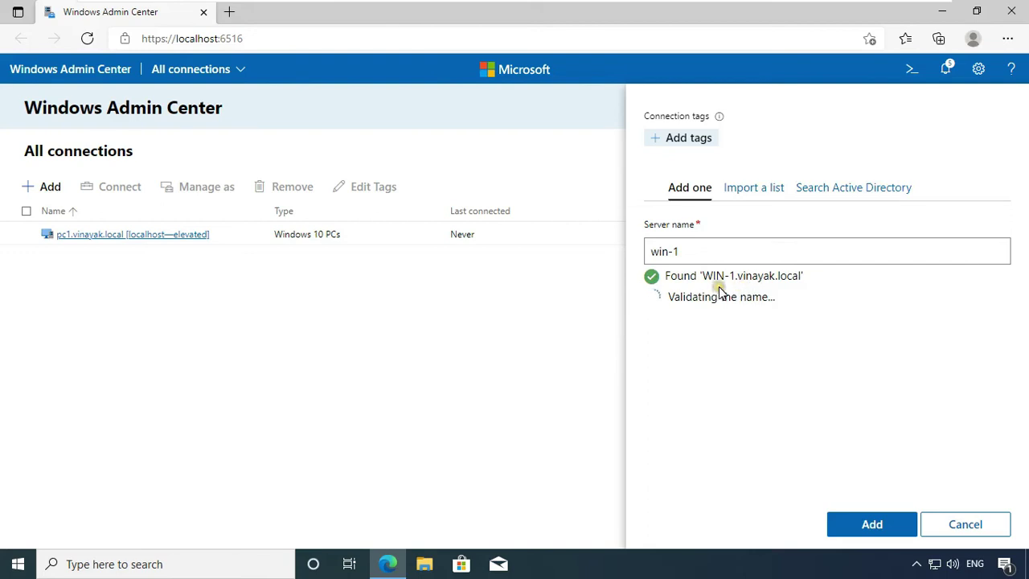
{"action": "left_click", "coordinate": [804, 288]}
{"action": "left_click", "coordinate": [863, 523]}
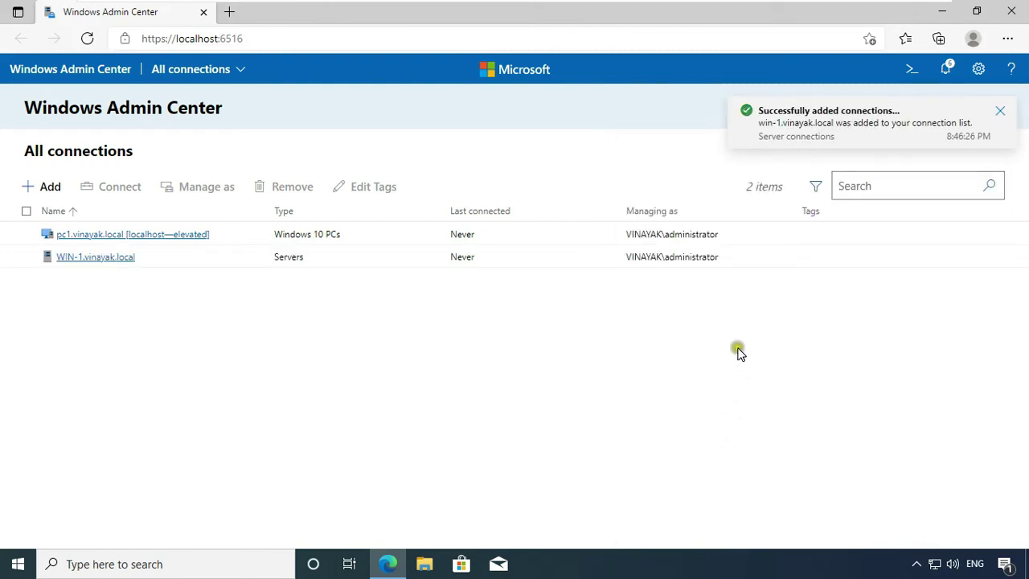
Connect to the WIN-1 server, dismiss the update notifications, and review its overview details and CPU usage.
{"action": "left_click", "coordinate": [79, 257]}
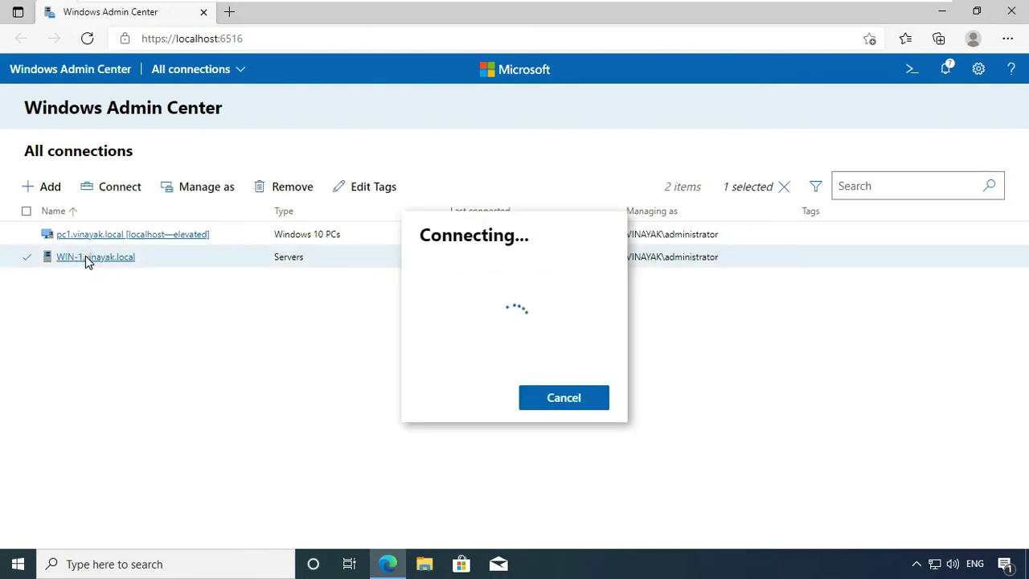
{"action": "left_click", "coordinate": [87, 259]}
{"action": "left_click", "coordinate": [531, 354]}
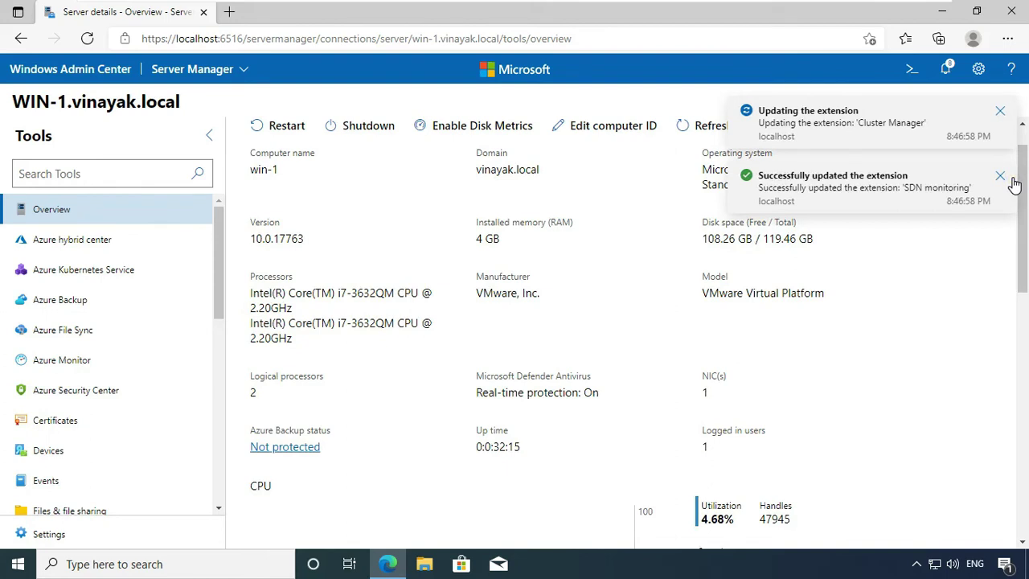
{"action": "left_click", "coordinate": [997, 176]}
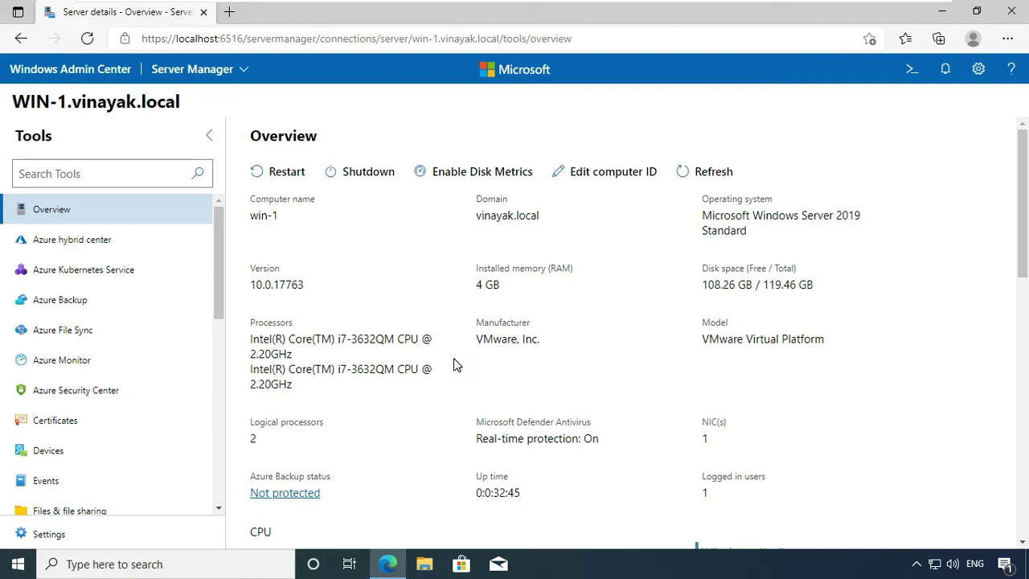
{"action": "scroll", "coordinate": [454, 364], "scroll_direction": "down", "scroll_amount": 3}
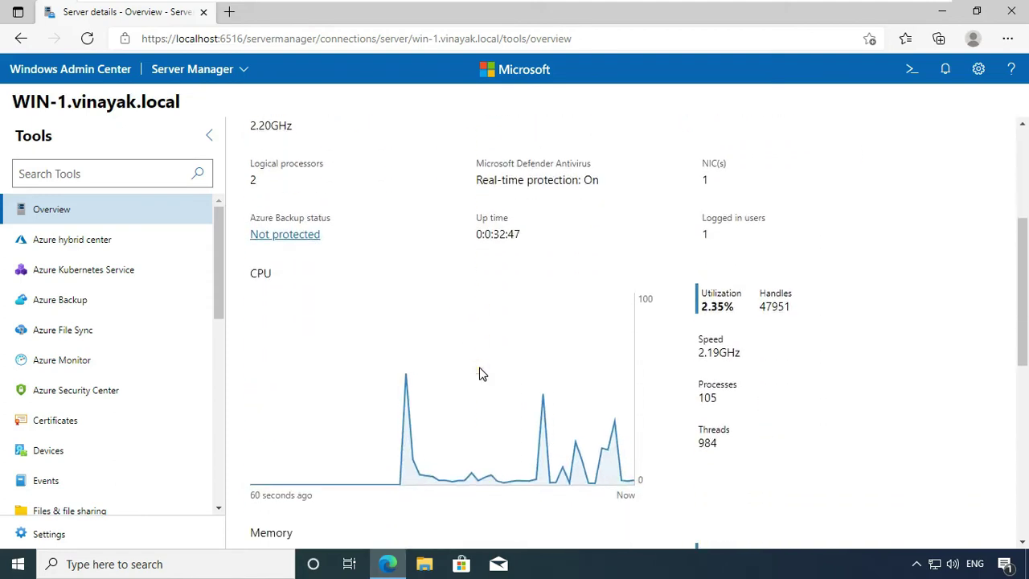
{"action": "scroll", "coordinate": [460, 374], "scroll_direction": "down", "scroll_amount": 1}
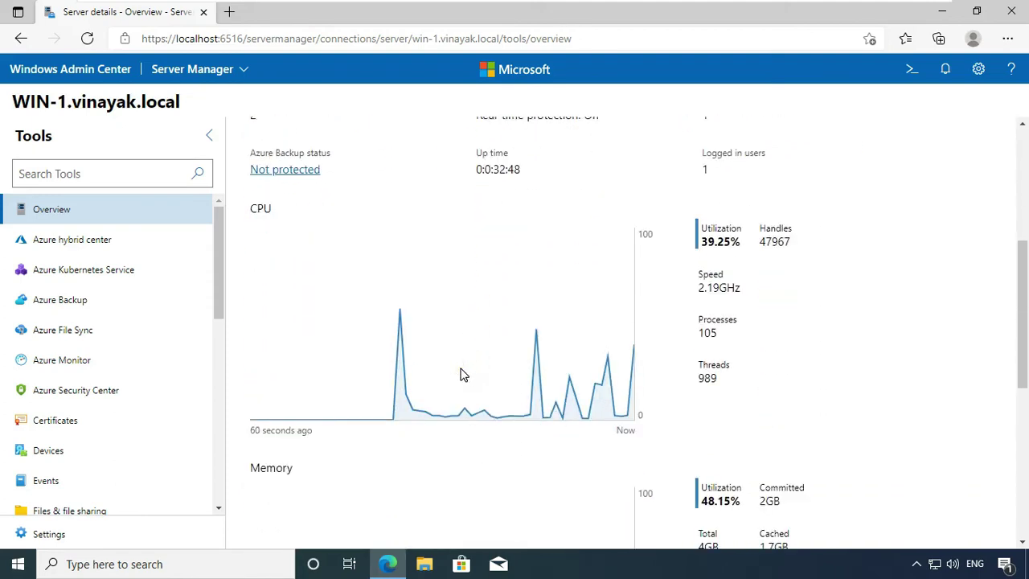
Select the DHCP Server role and the IP Address Management (IPAM) Server feature in the server's Roles & features.
{"action": "scroll", "coordinate": [88, 386], "scroll_direction": "down", "scroll_amount": 5}
{"action": "left_click", "coordinate": [71, 405]}
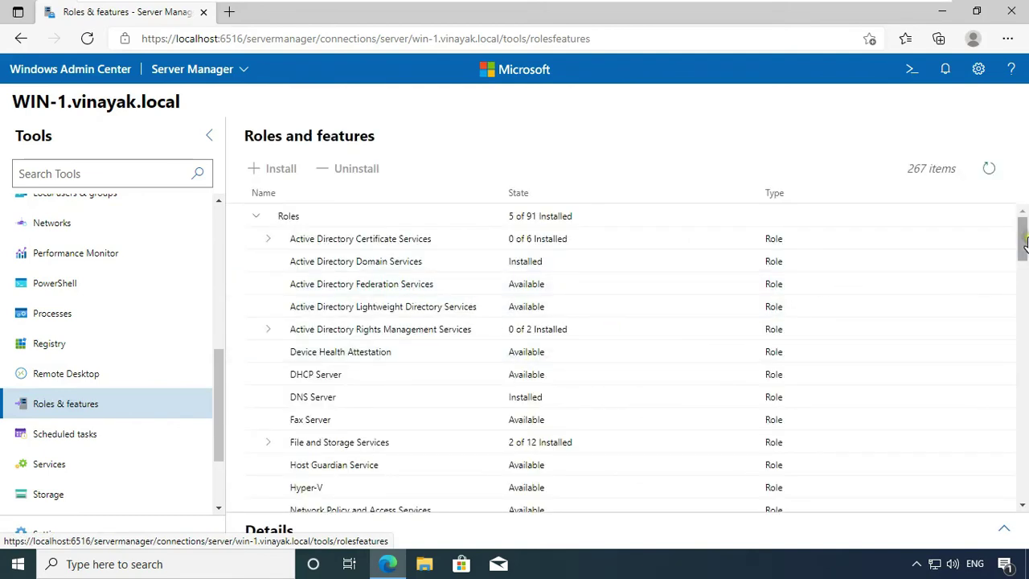
{"action": "left_click_drag", "start_coordinate": [1024, 241], "coordinate": [1025, 273]}
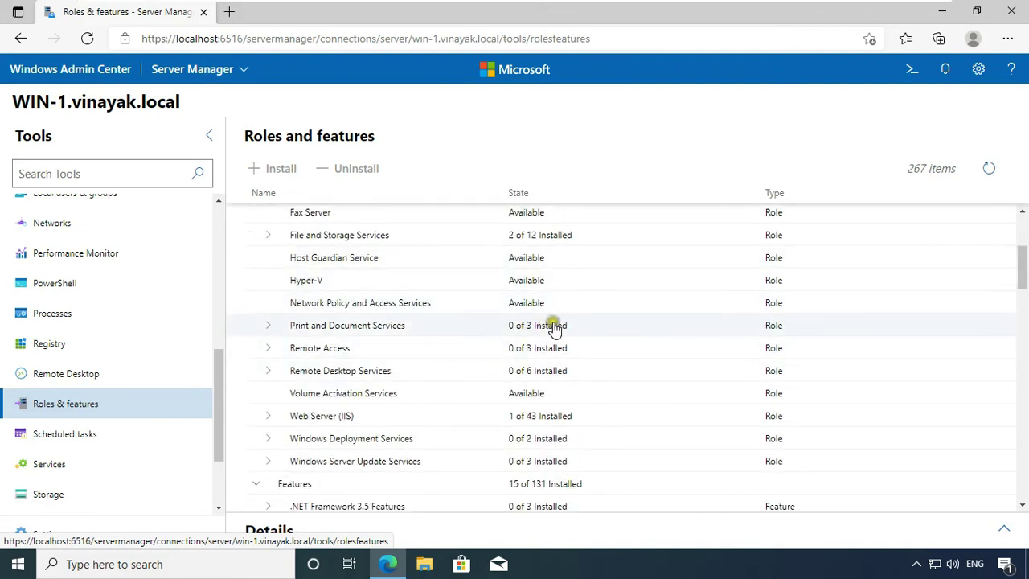
{"action": "scroll", "coordinate": [567, 333], "scroll_direction": "up", "scroll_amount": 3}
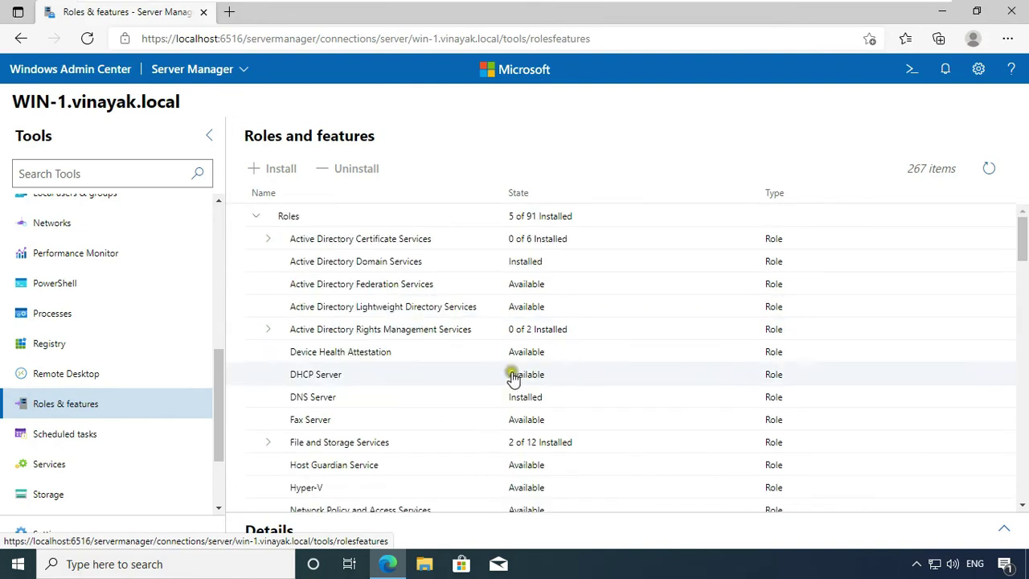
{"action": "left_click", "coordinate": [276, 375]}
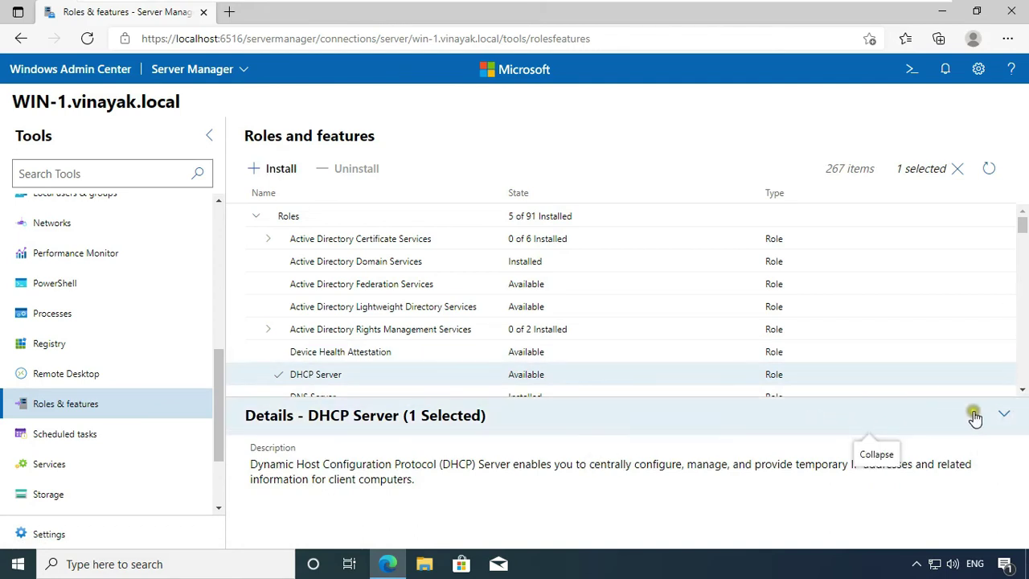
{"action": "left_click", "coordinate": [1004, 417]}
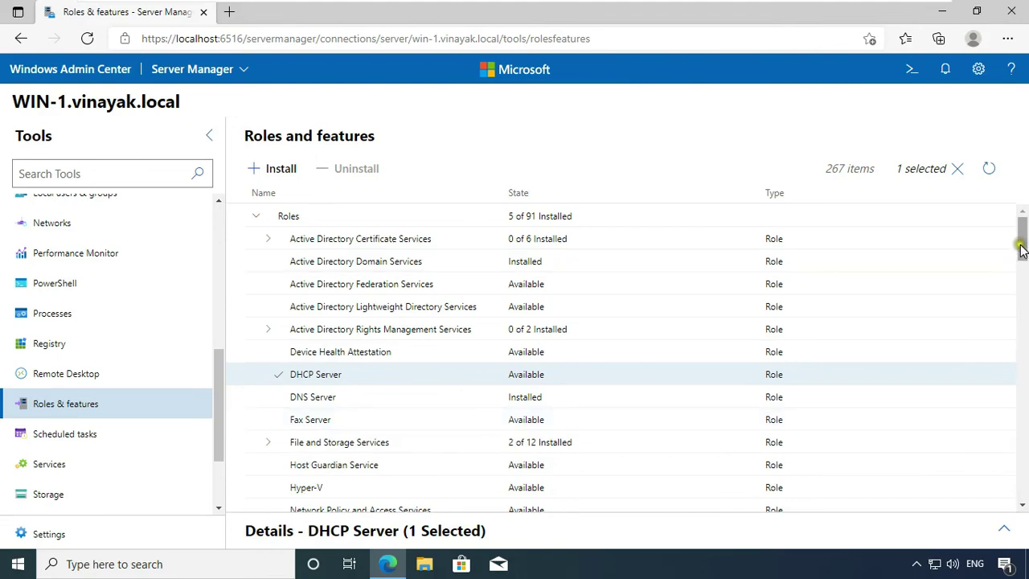
{"action": "left_click_drag", "start_coordinate": [1021, 250], "coordinate": [1020, 346]}
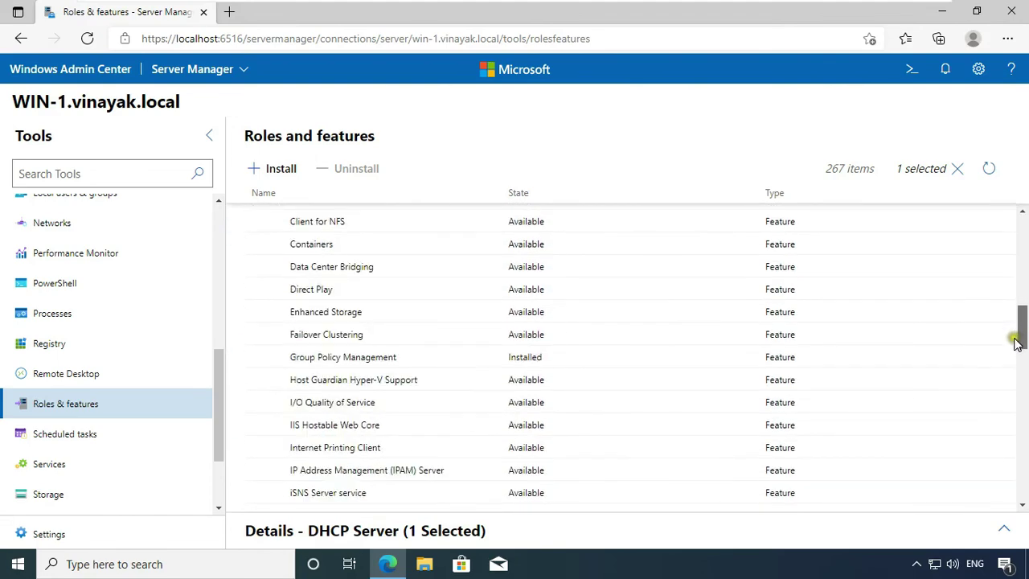
{"action": "left_click", "coordinate": [288, 458]}
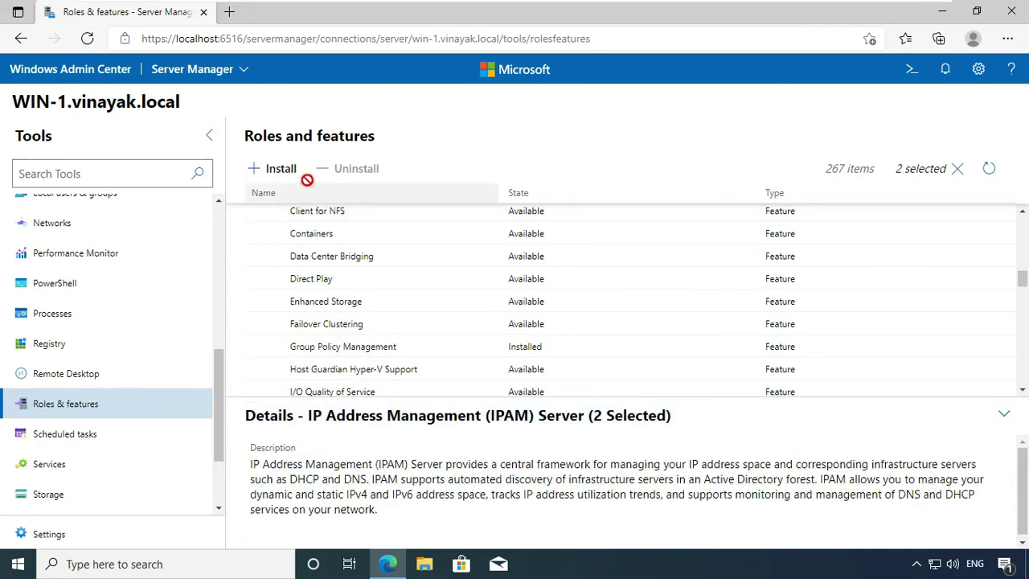
Install the selected role and feature with automatic server reboot if required, and check the installation notification.
{"action": "left_click", "coordinate": [283, 171]}
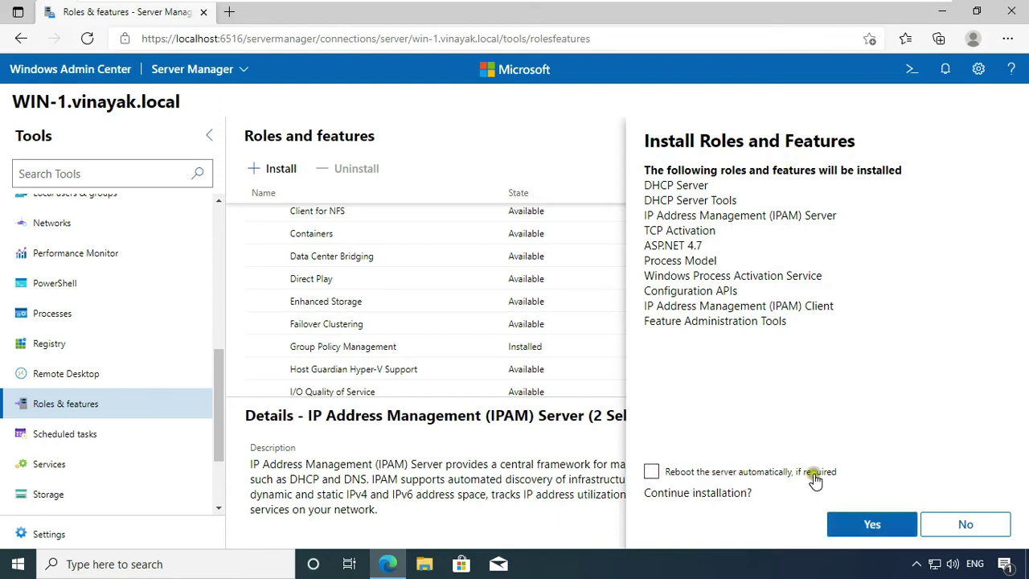
{"action": "left_click", "coordinate": [651, 473]}
{"action": "left_click", "coordinate": [869, 522]}
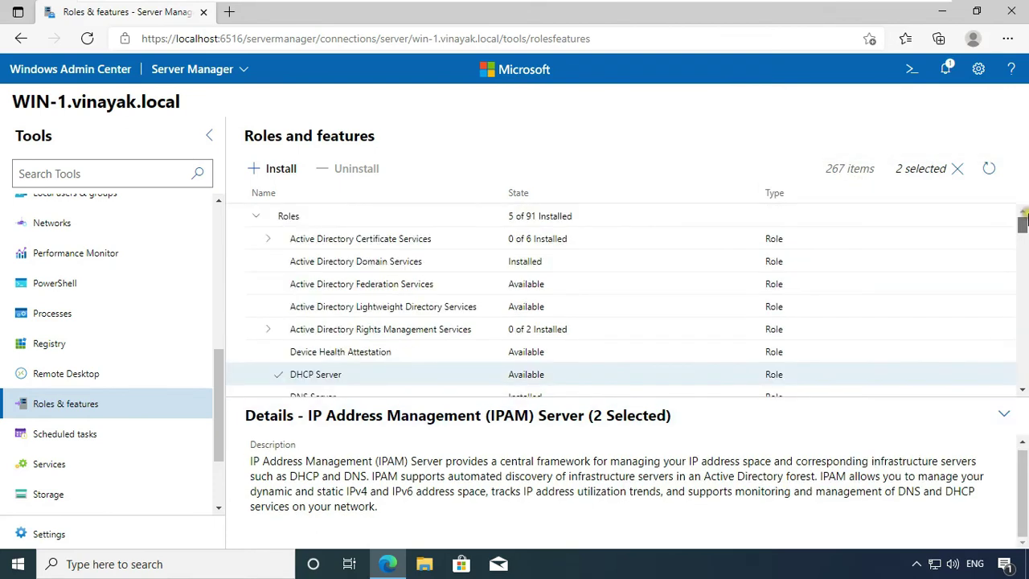
{"action": "left_click", "coordinate": [946, 70]}
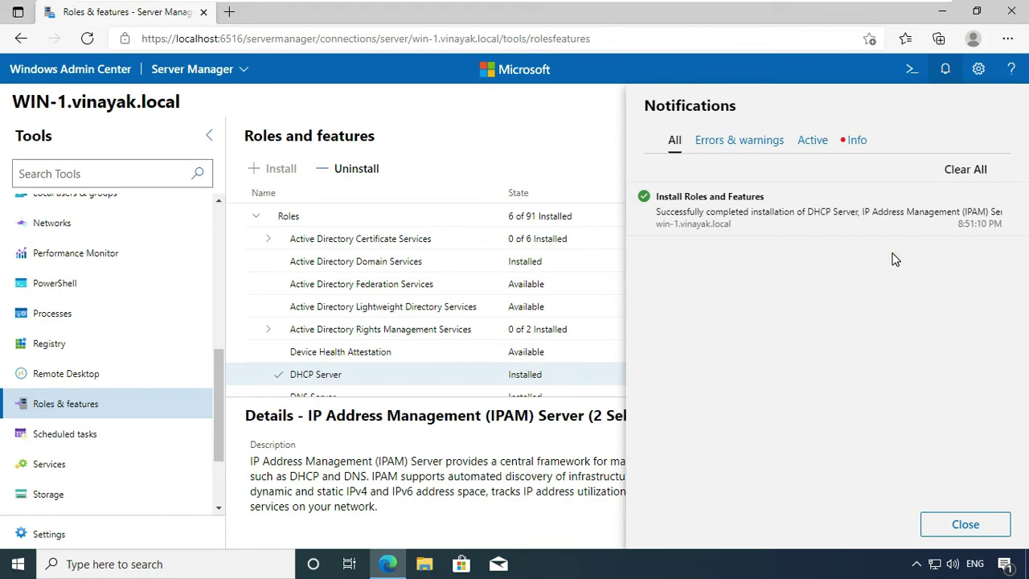
{"action": "left_click", "coordinate": [960, 524]}
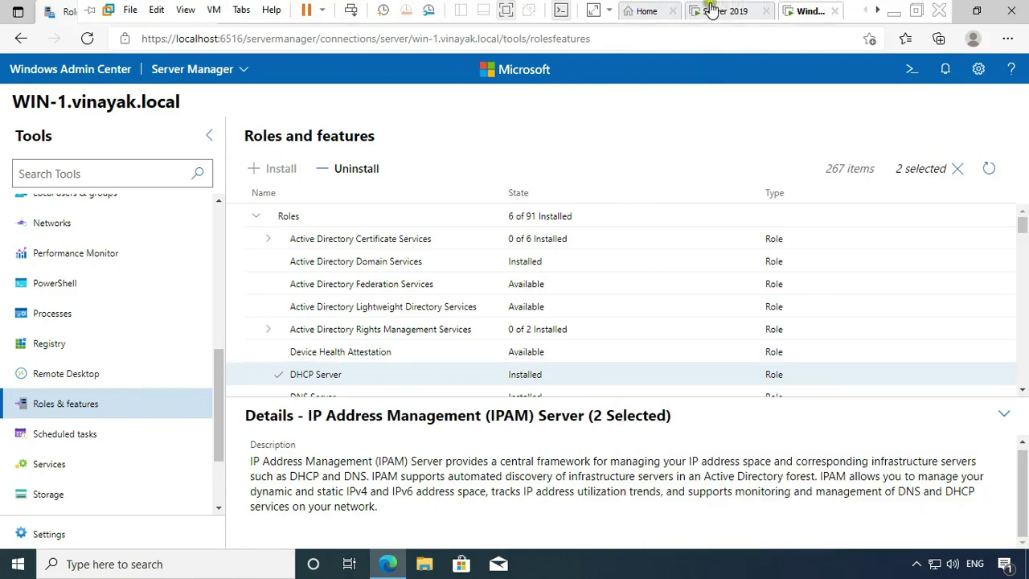
Switch to the Server 2019 machine, refresh Server Manager, and check it for DHCP and IPAM and any pending notifications.
{"action": "left_click", "coordinate": [712, 10]}
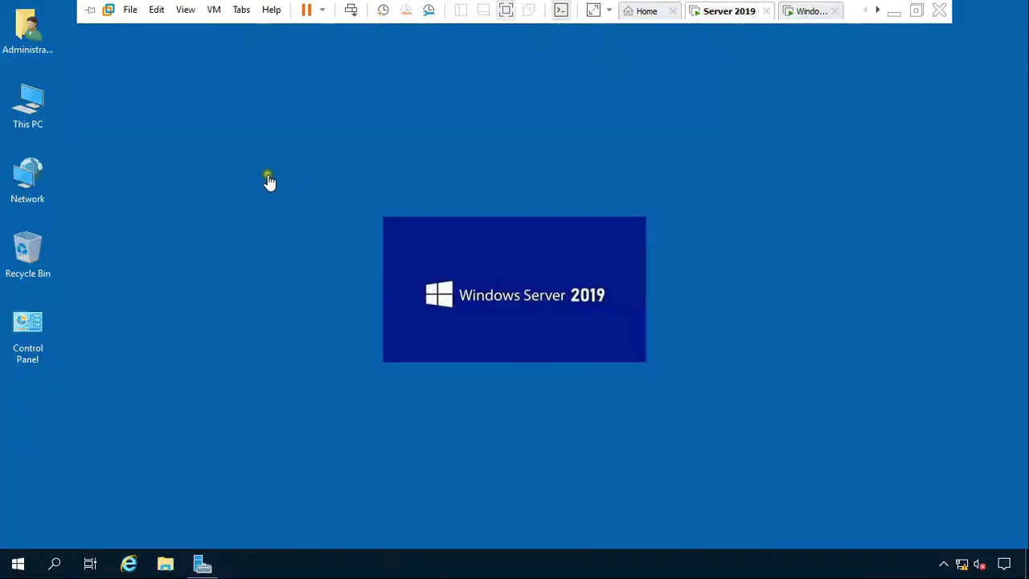
{"action": "left_click", "coordinate": [201, 565]}
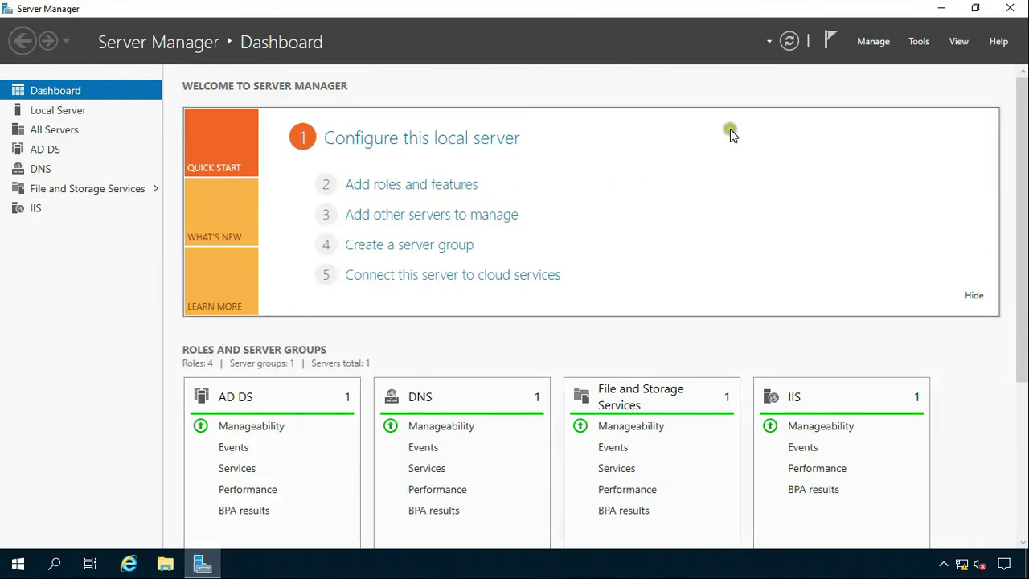
{"action": "left_click", "coordinate": [788, 41]}
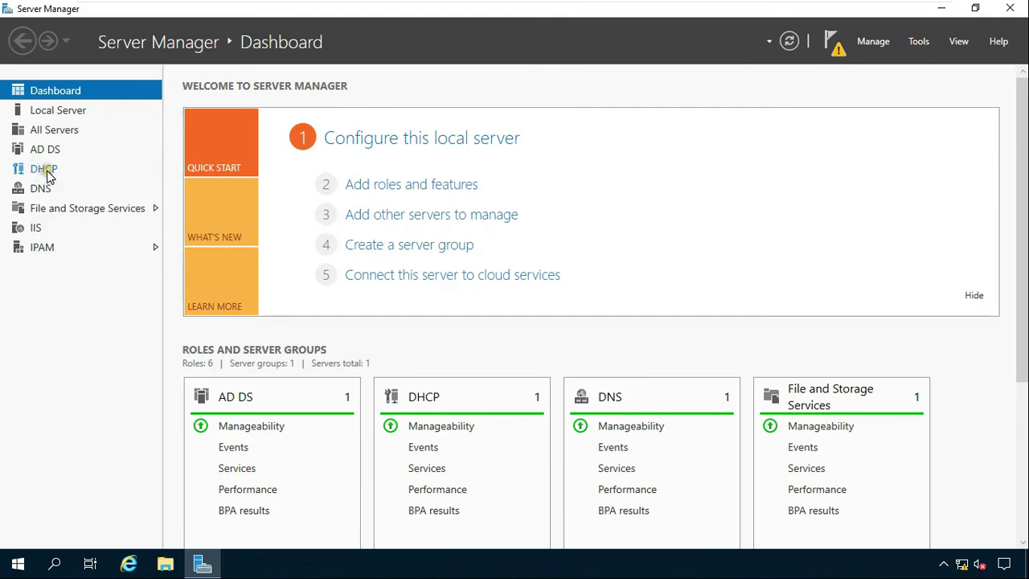
{"action": "left_click", "coordinate": [45, 251]}
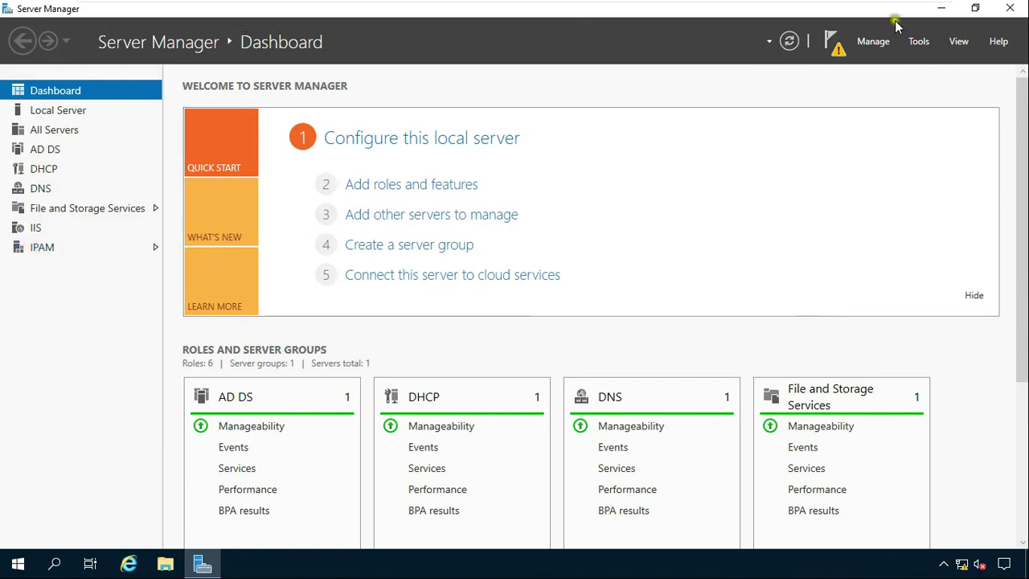
{"action": "left_click", "coordinate": [833, 45]}
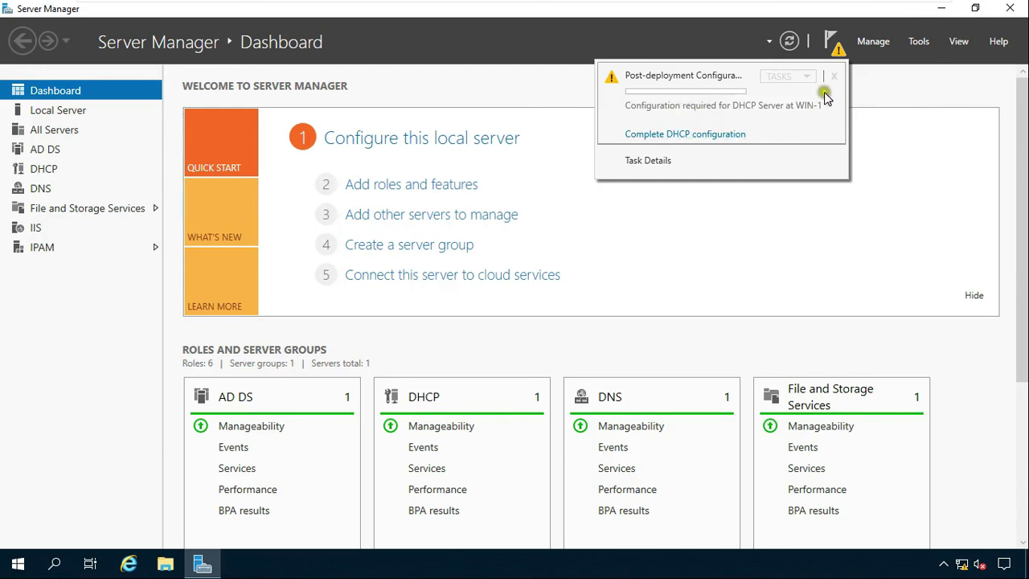
{"action": "left_click", "coordinate": [837, 50]}
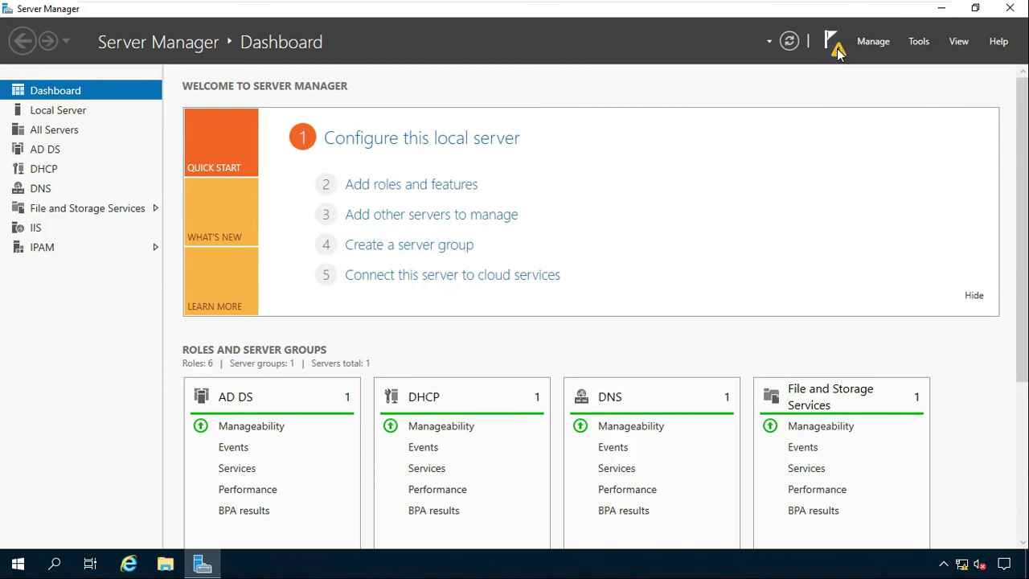
Return to the Windows 10 machine and close the Windows Admin Center browser window.
{"action": "left_click", "coordinate": [810, 12]}
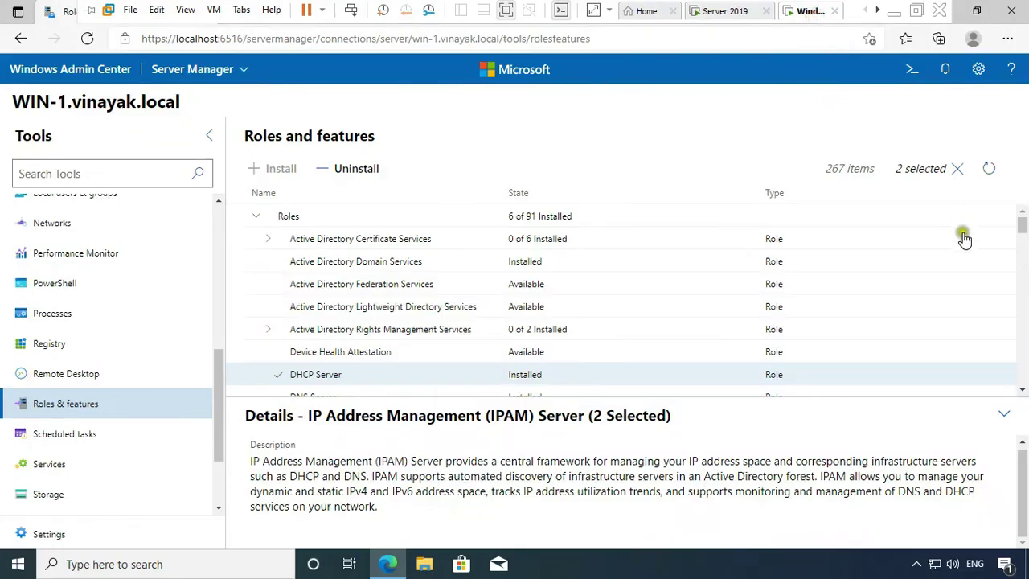
{"action": "left_click", "coordinate": [930, 197]}
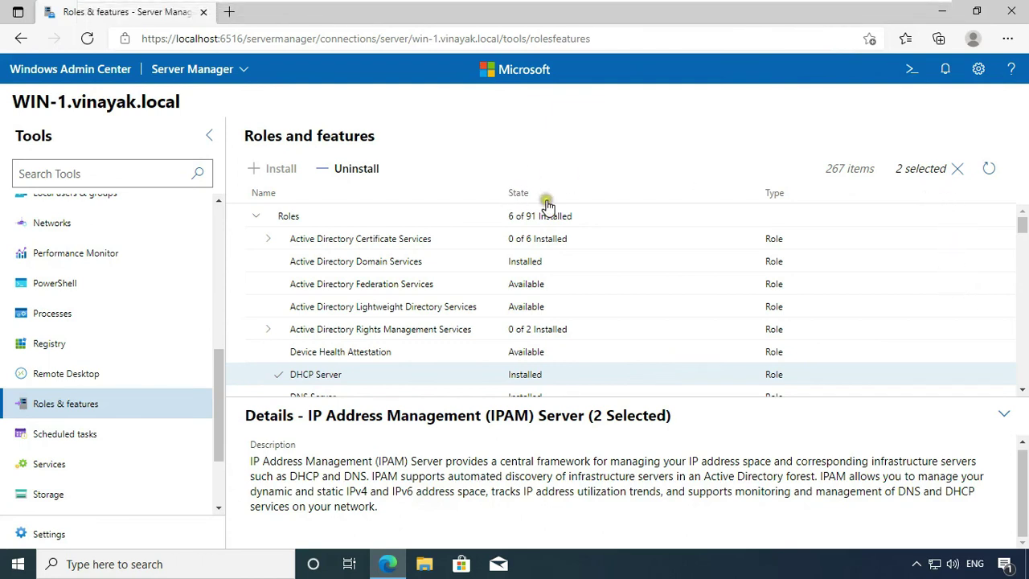
{"action": "left_click", "coordinate": [1011, 13]}
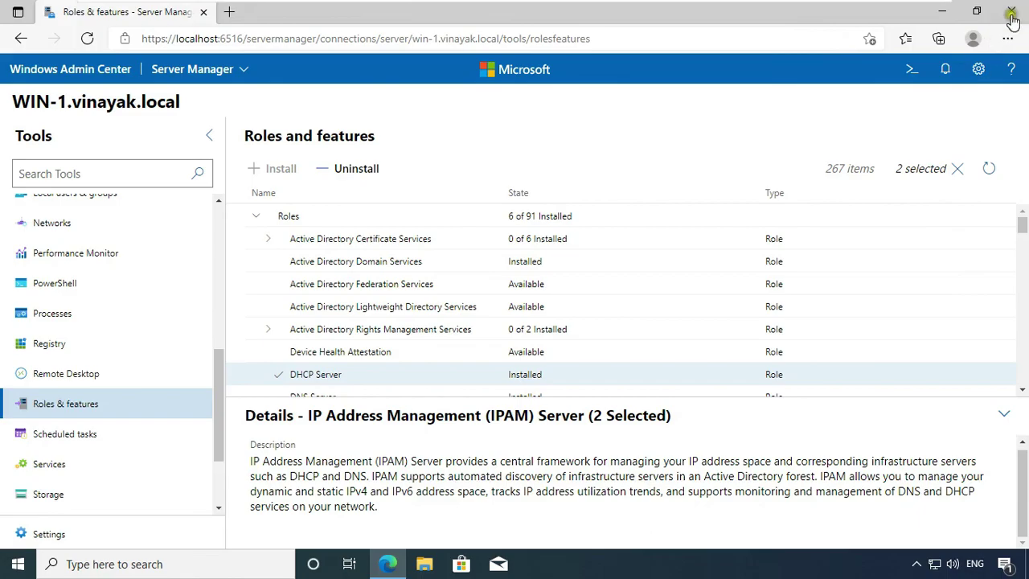